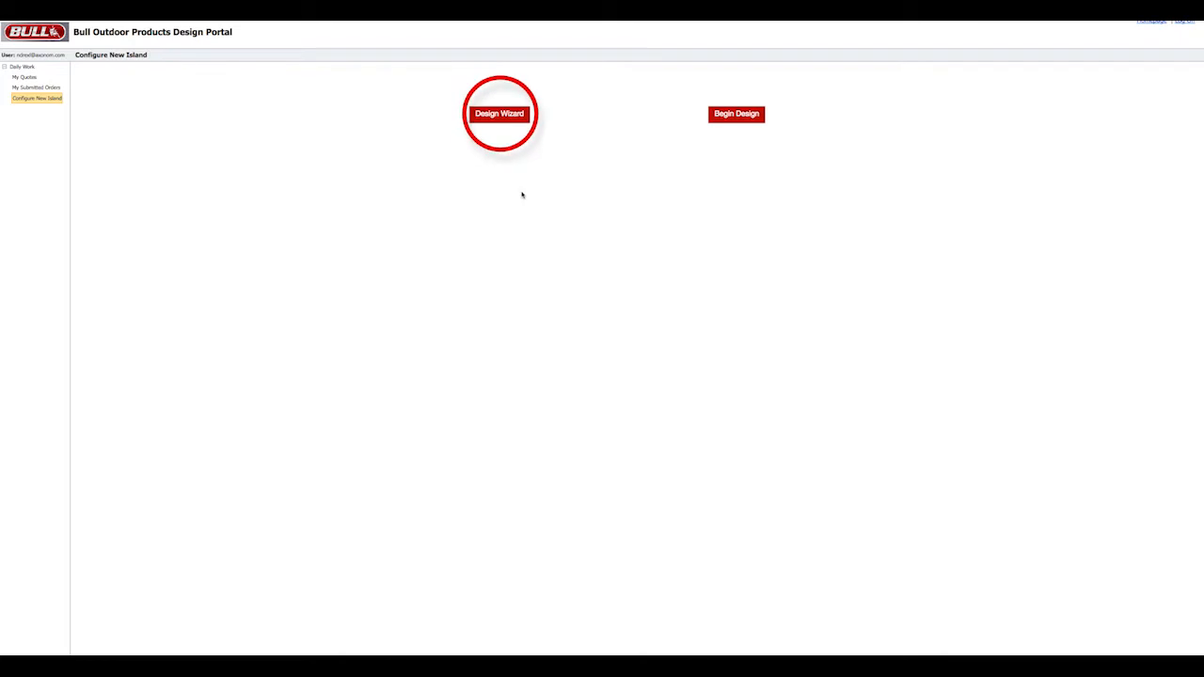
Step: Start a new island design from the Gourmet Q - Reversal layout and name it My Design
{"action": "left_click", "coordinate": [499, 116]}
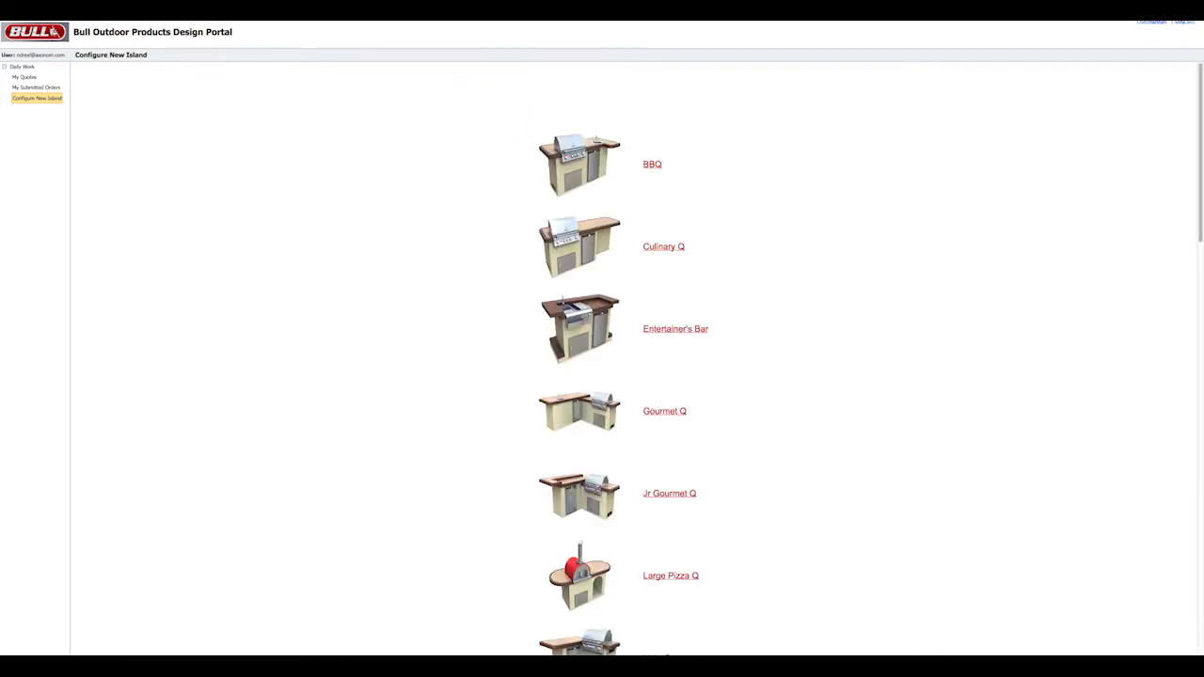
{"action": "left_click_drag", "start_coordinate": [1201, 242], "coordinate": [1176, 197]}
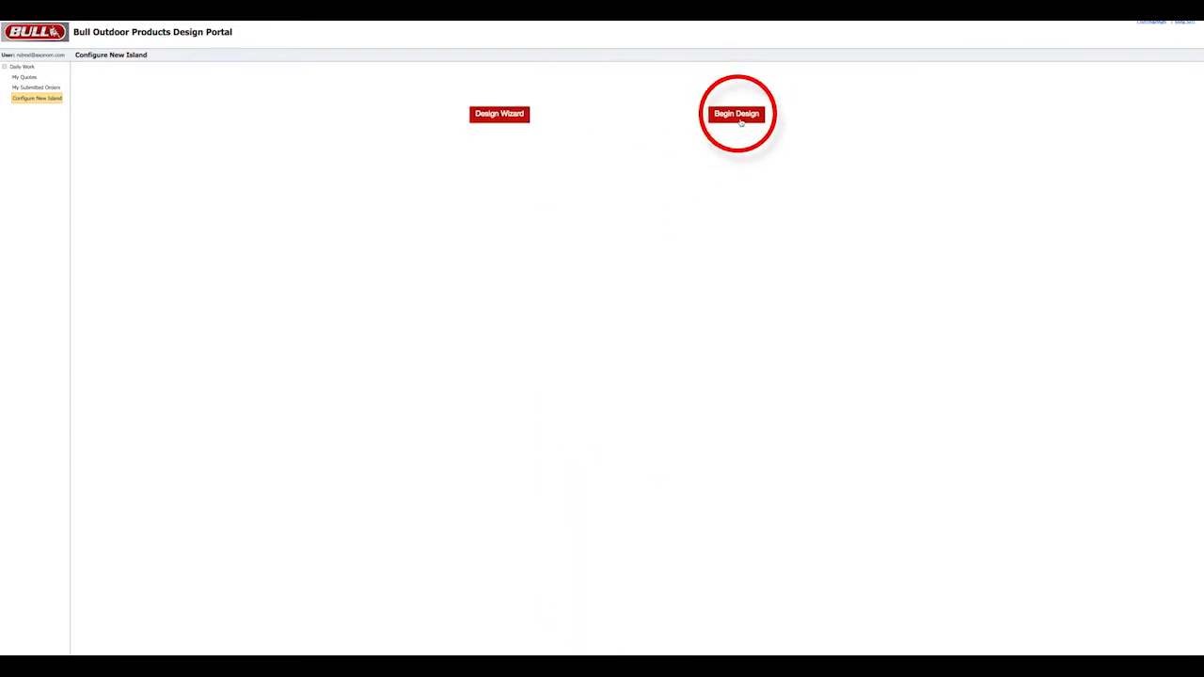
{"action": "left_click", "coordinate": [738, 117]}
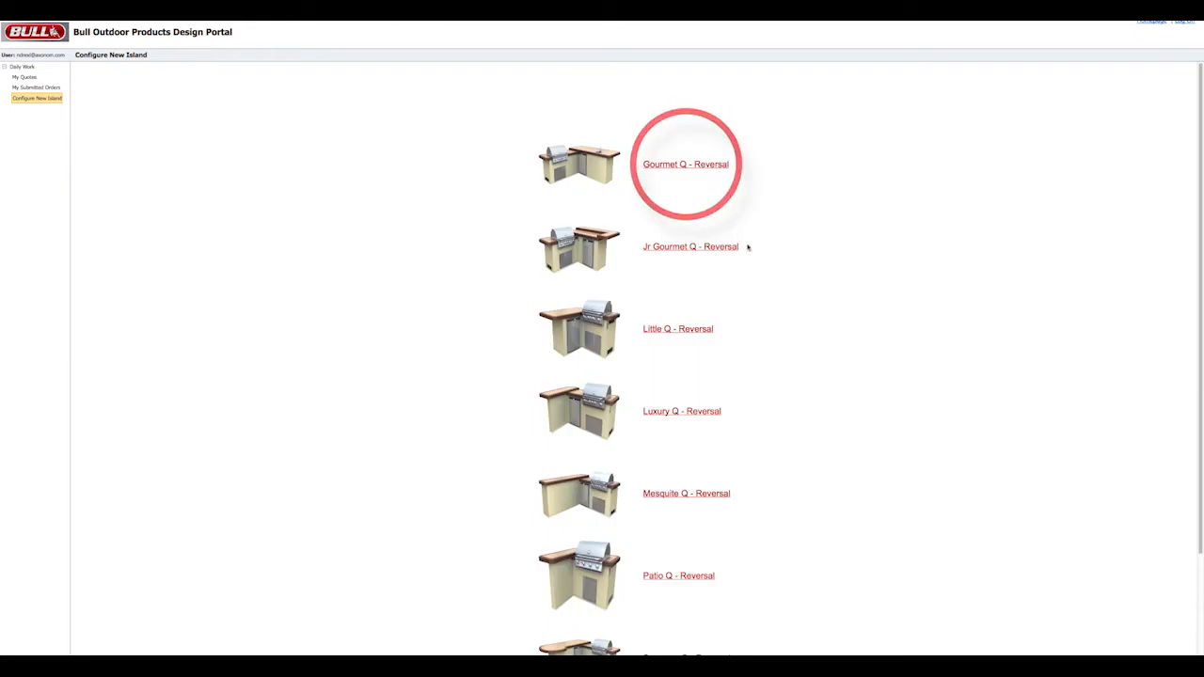
{"action": "left_click", "coordinate": [694, 165]}
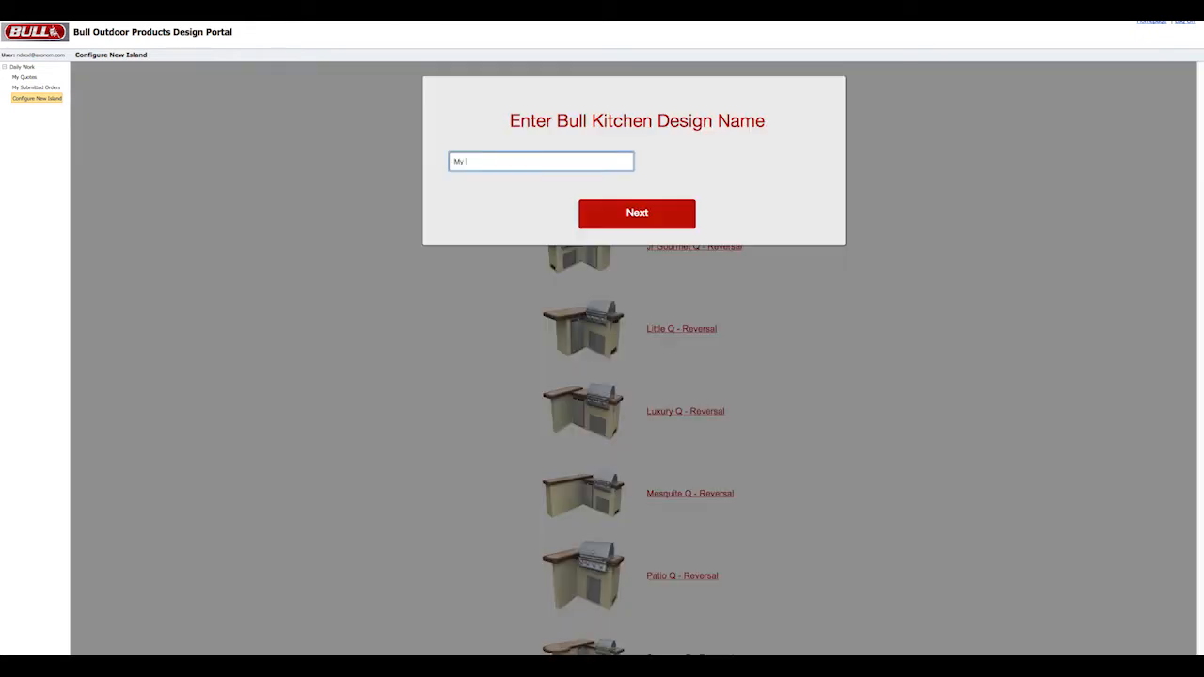
{"action": "type", "text": "My Design"}
{"action": "left_click", "coordinate": [637, 213]}
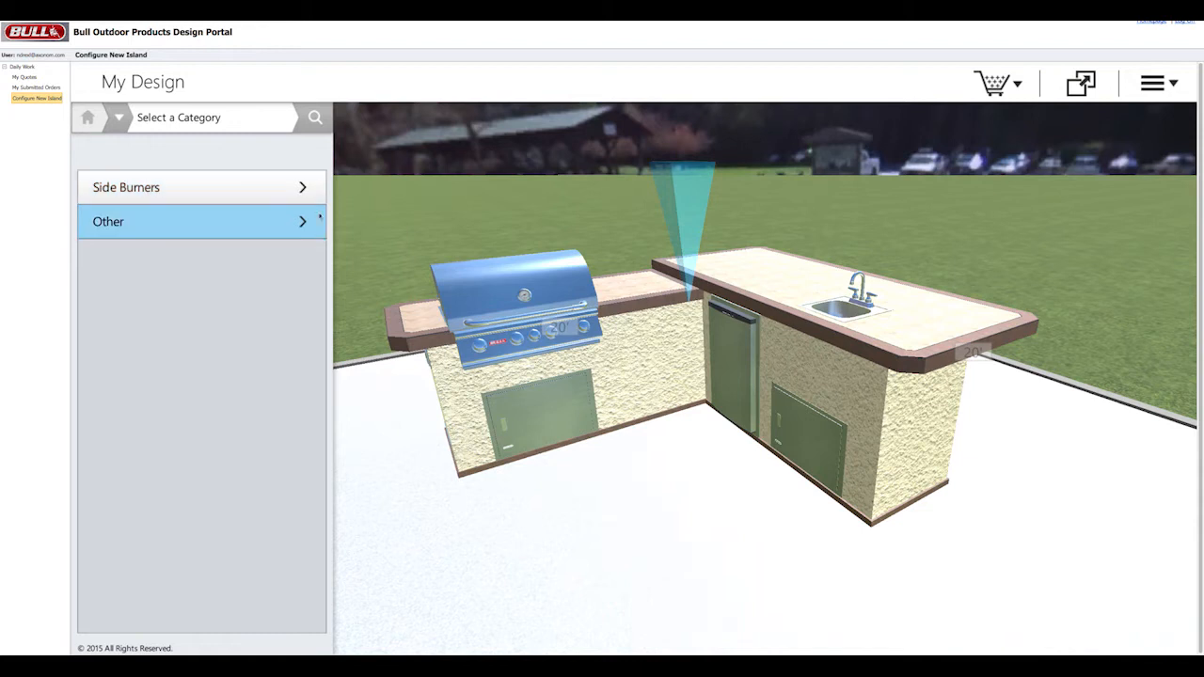
Step: Add the Slide-In Double Side Burner NG (30009) from the natural gas side burners to the island, and return to the top-level categories
{"action": "left_click", "coordinate": [296, 195]}
{"action": "left_click", "coordinate": [302, 195]}
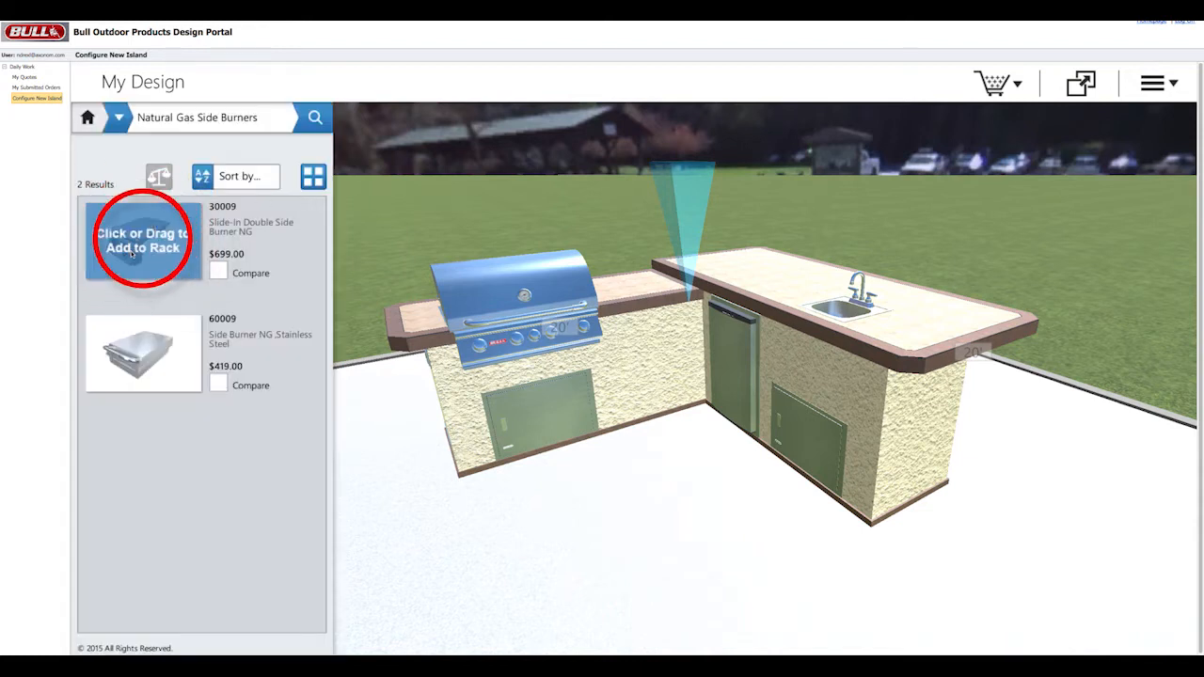
{"action": "left_click", "coordinate": [133, 252]}
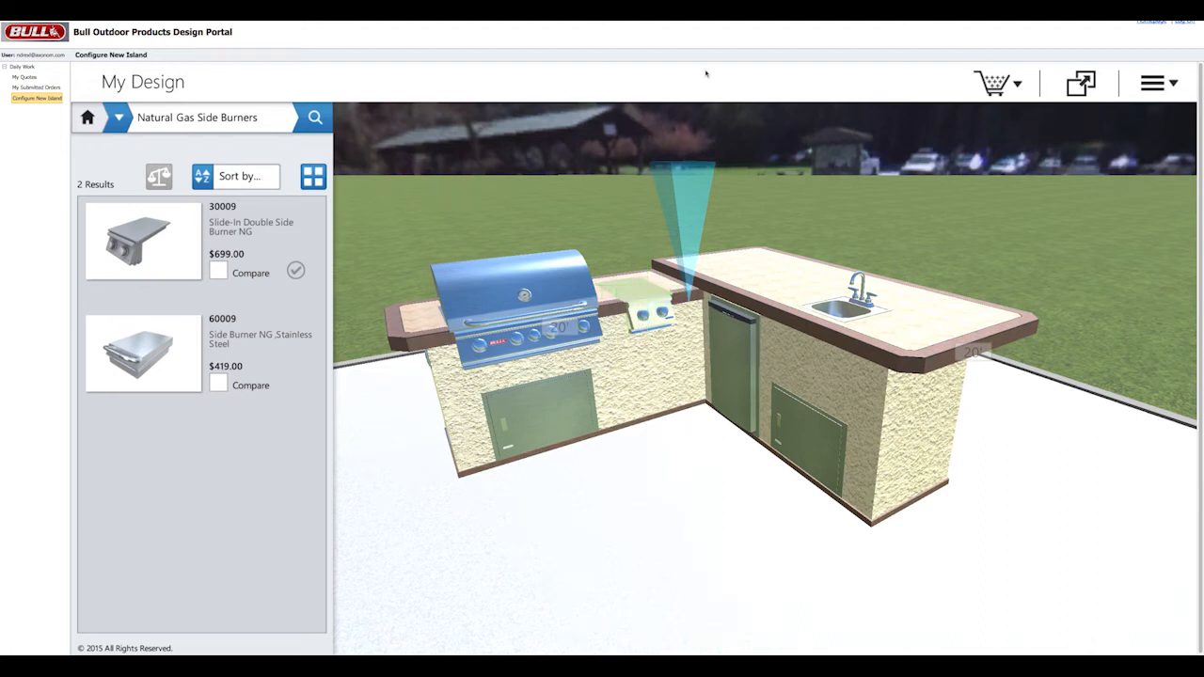
{"action": "left_click", "coordinate": [86, 121]}
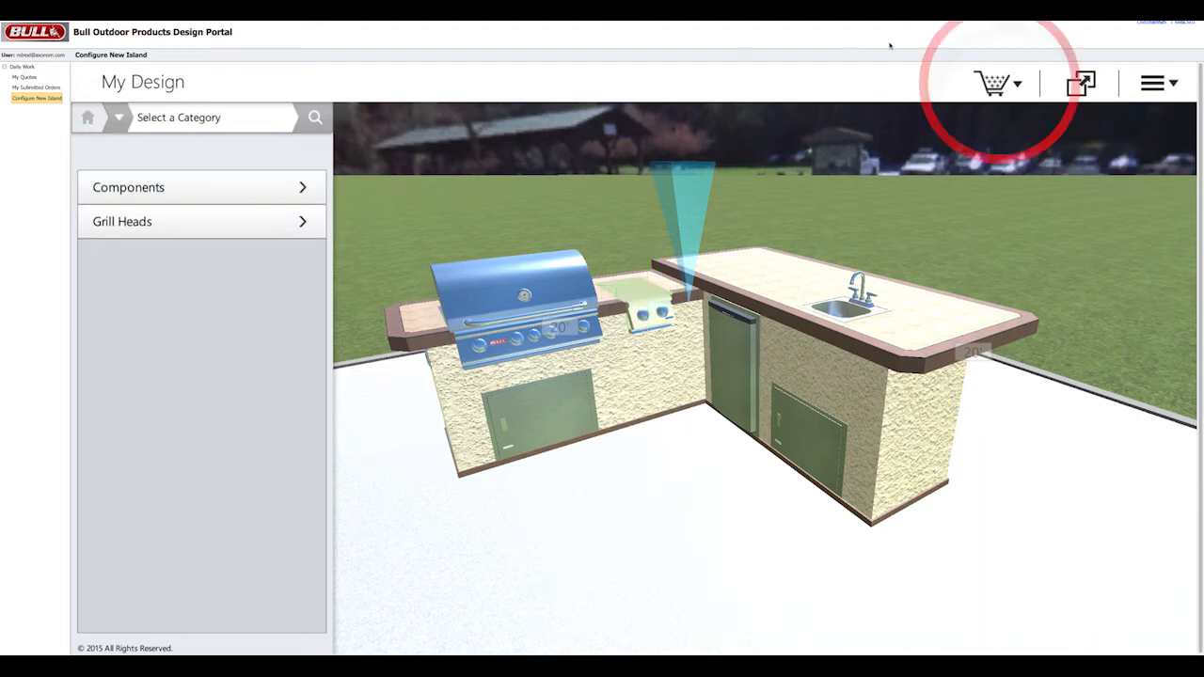
Step: Review the design's cost breakdown and detailed materials list, and close the list without finishing the order
{"action": "left_click", "coordinate": [997, 83]}
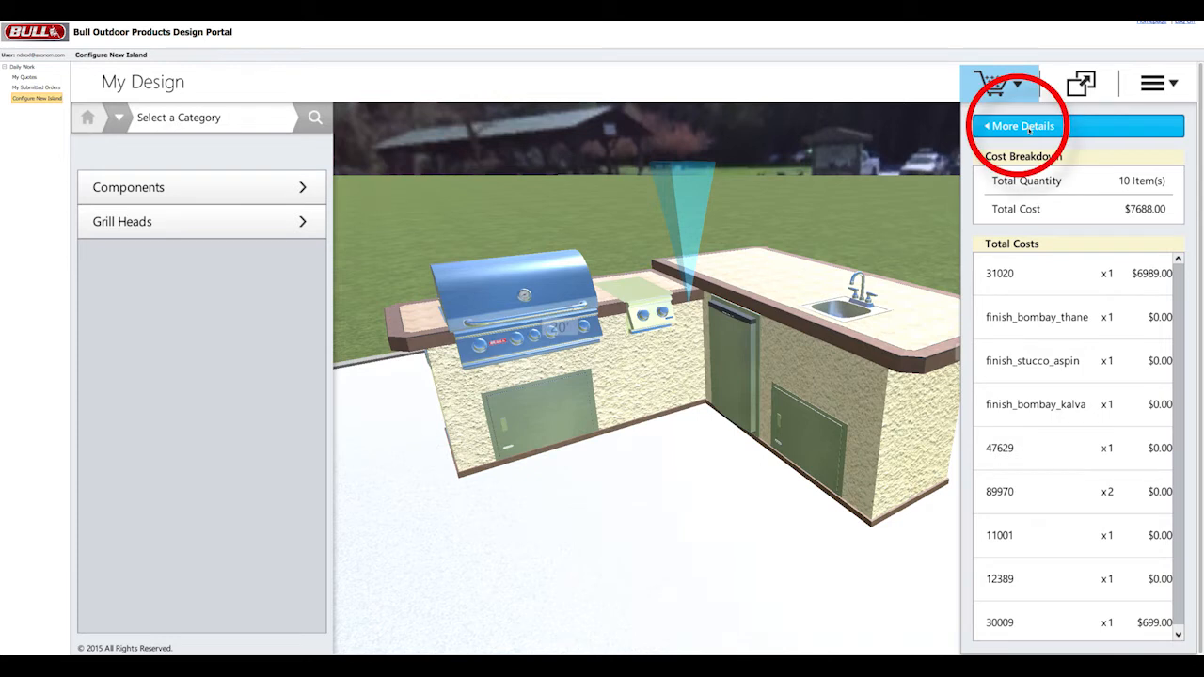
{"action": "left_click", "coordinate": [1028, 128]}
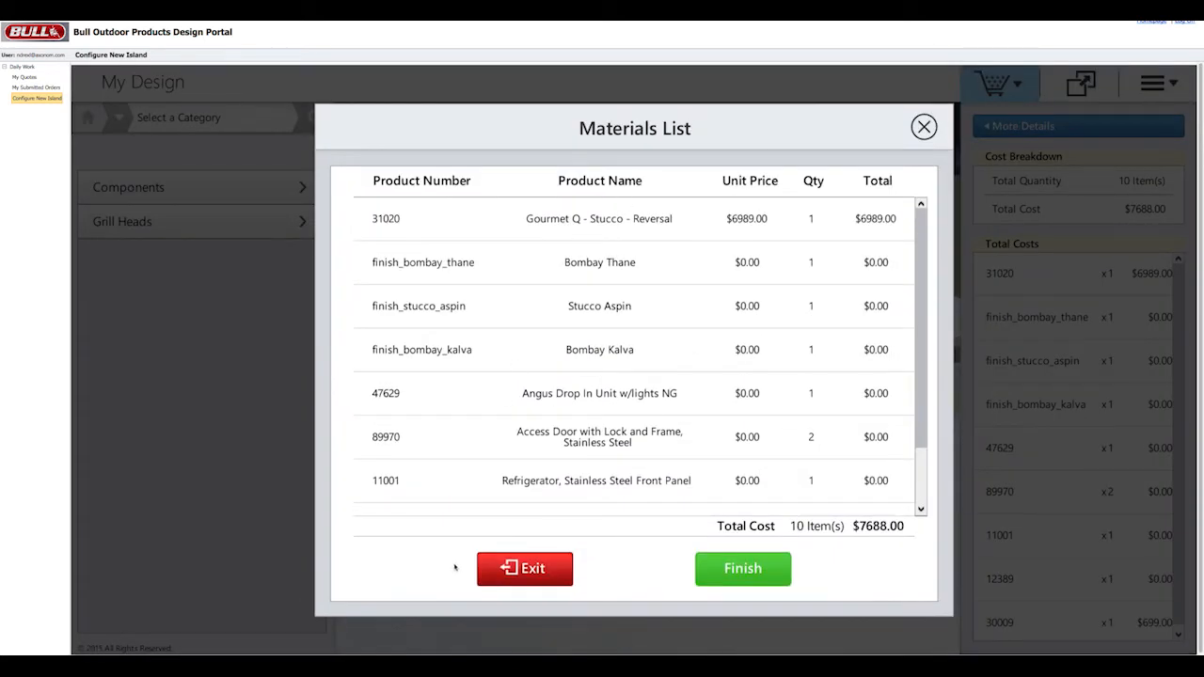
{"action": "left_click", "coordinate": [527, 576]}
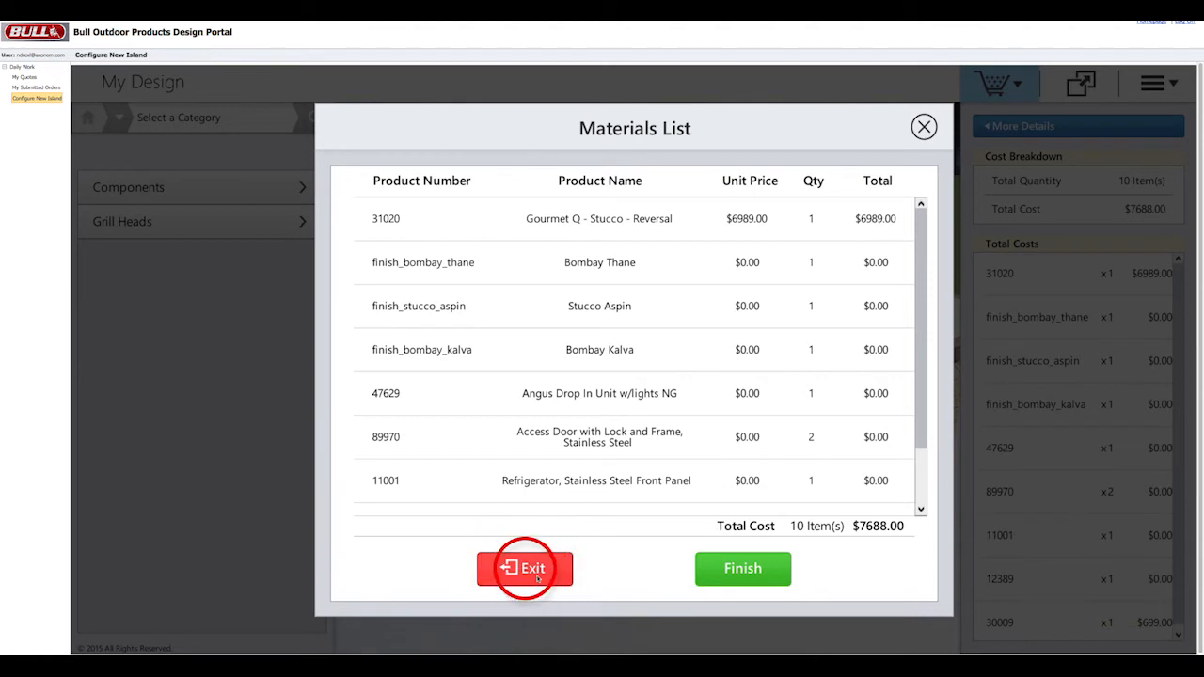
{"action": "left_click", "coordinate": [745, 576]}
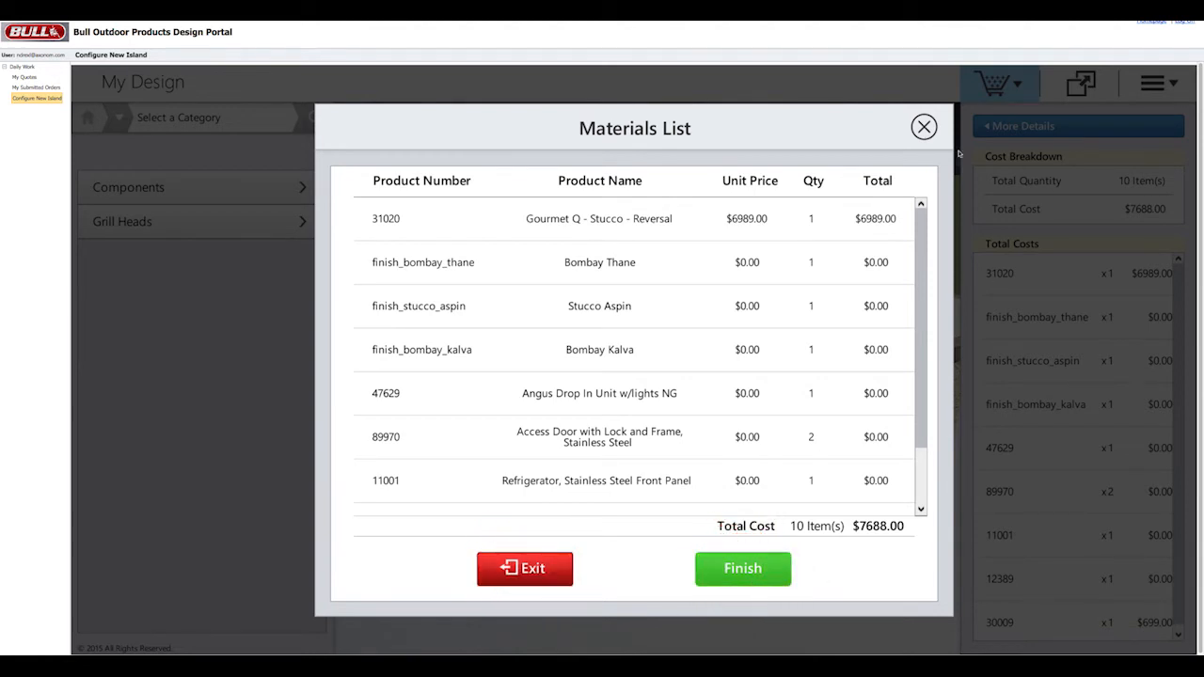
{"action": "left_click", "coordinate": [924, 126]}
Step: Check the expanded full-width view, and read the side burner's product details and the island's technical information
{"action": "left_click", "coordinate": [1080, 85]}
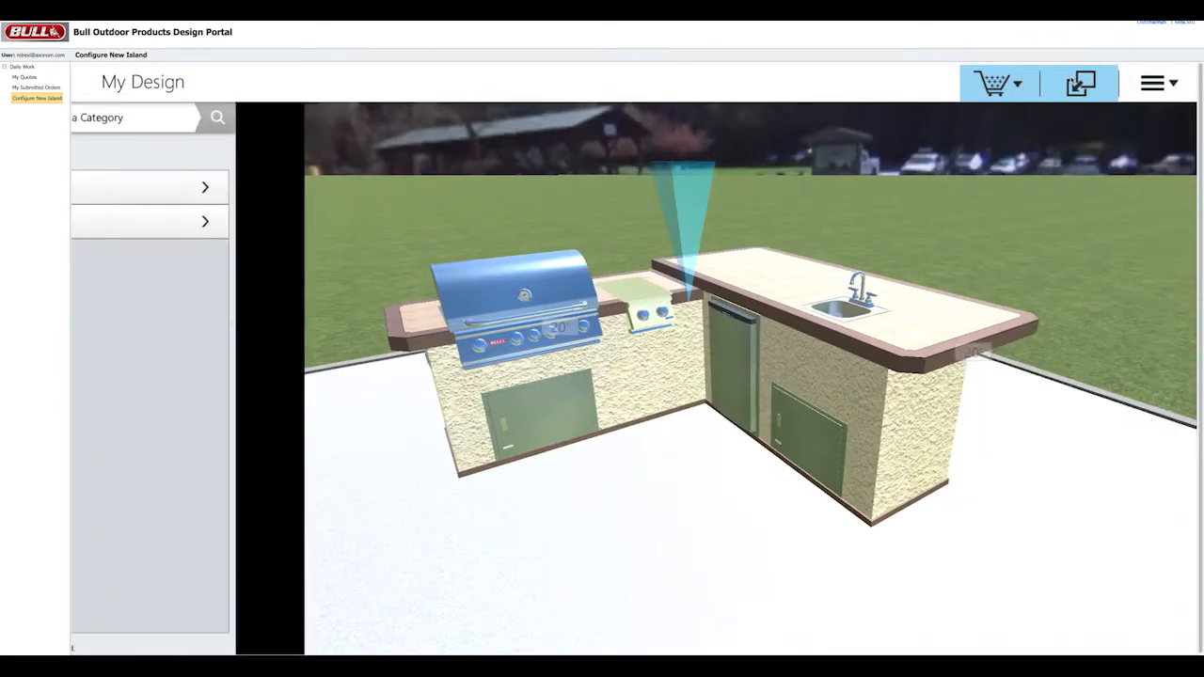
{"action": "left_click", "coordinate": [1155, 84]}
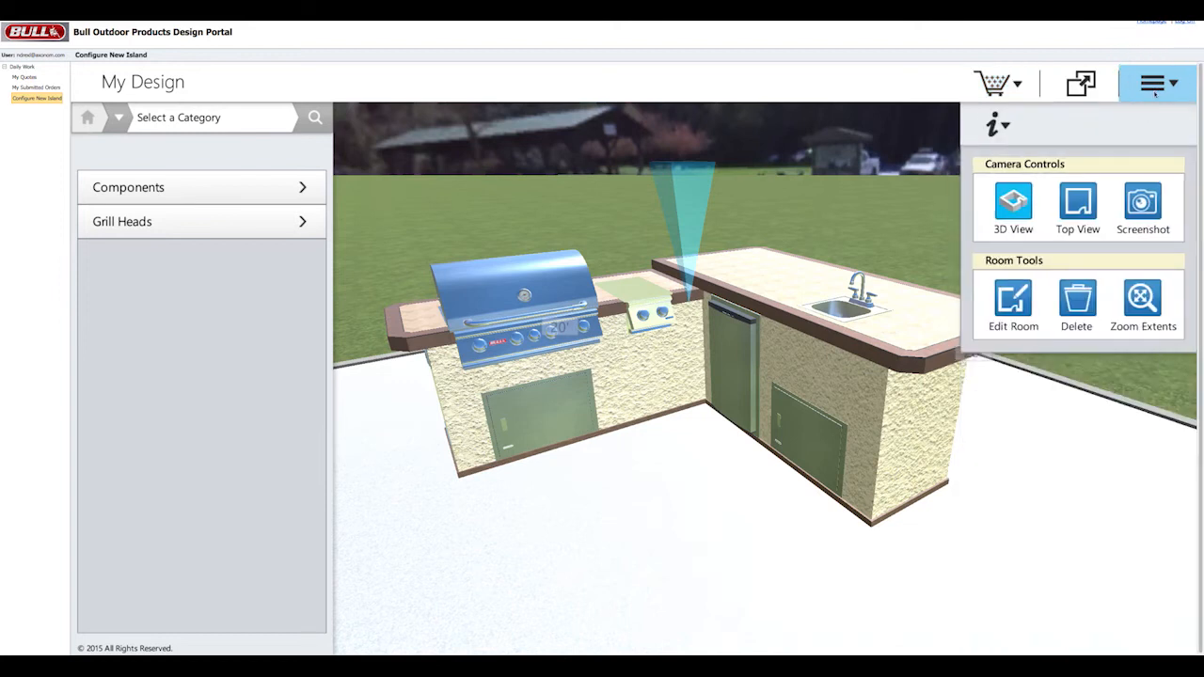
{"action": "left_click", "coordinate": [999, 125]}
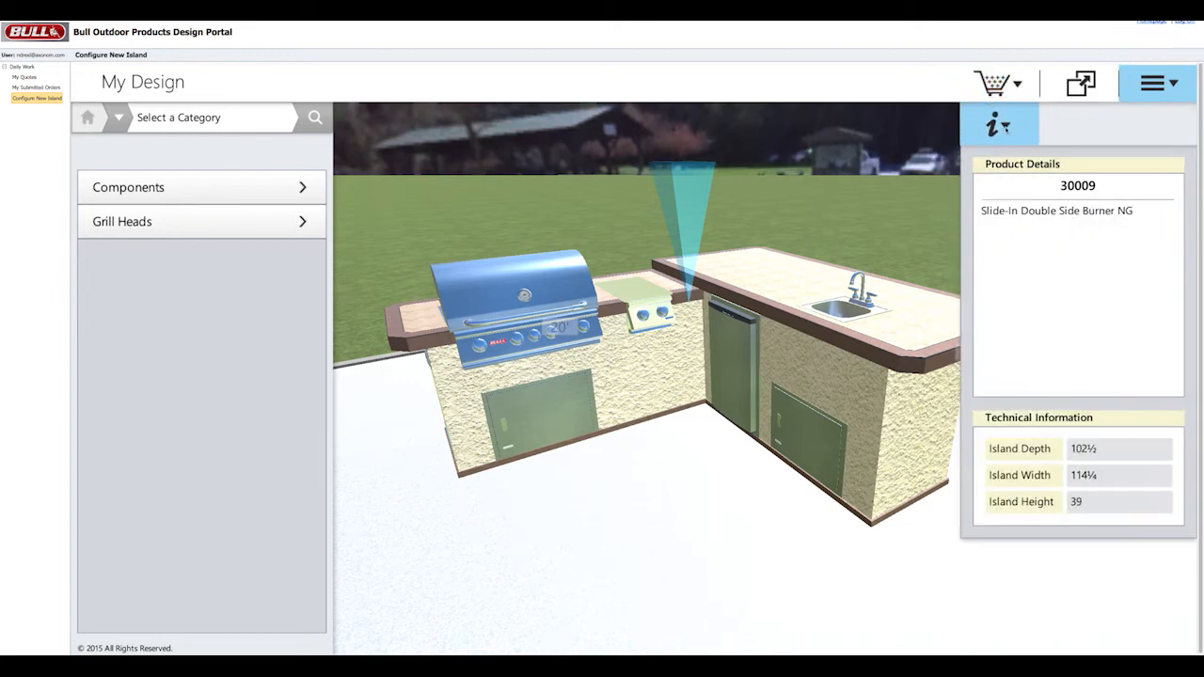
{"action": "left_click", "coordinate": [1003, 126]}
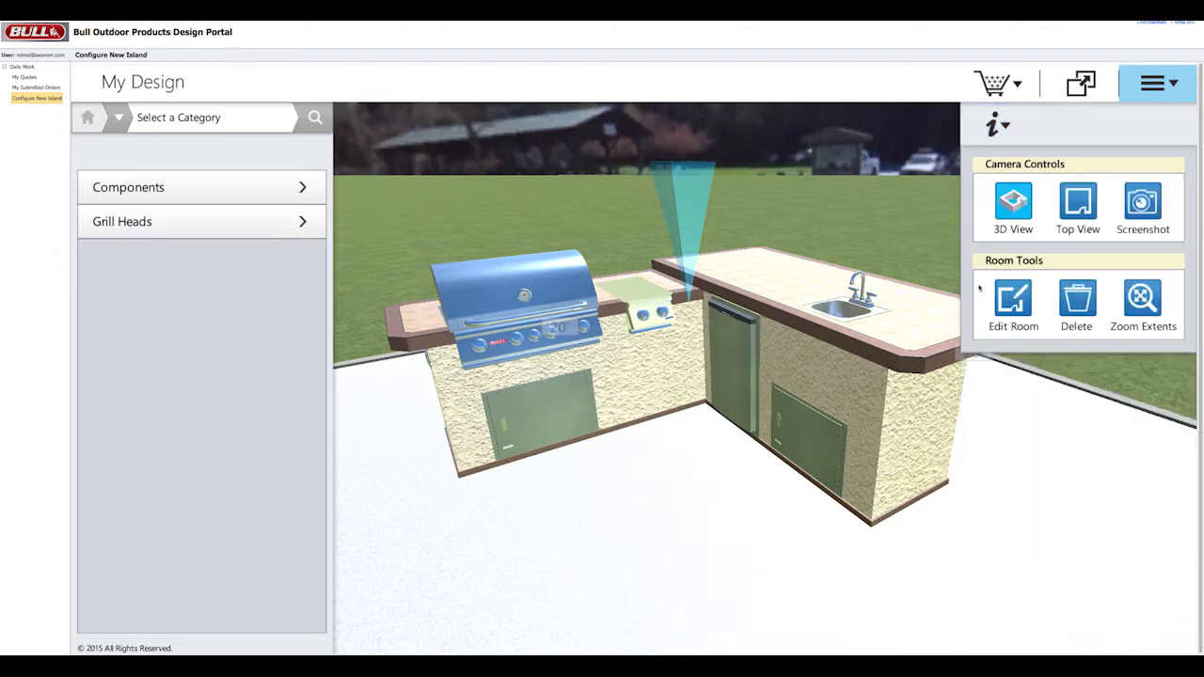
Step: View the island from the top, return to the 3D view and take a screenshot of the design
{"action": "left_click", "coordinate": [1076, 204]}
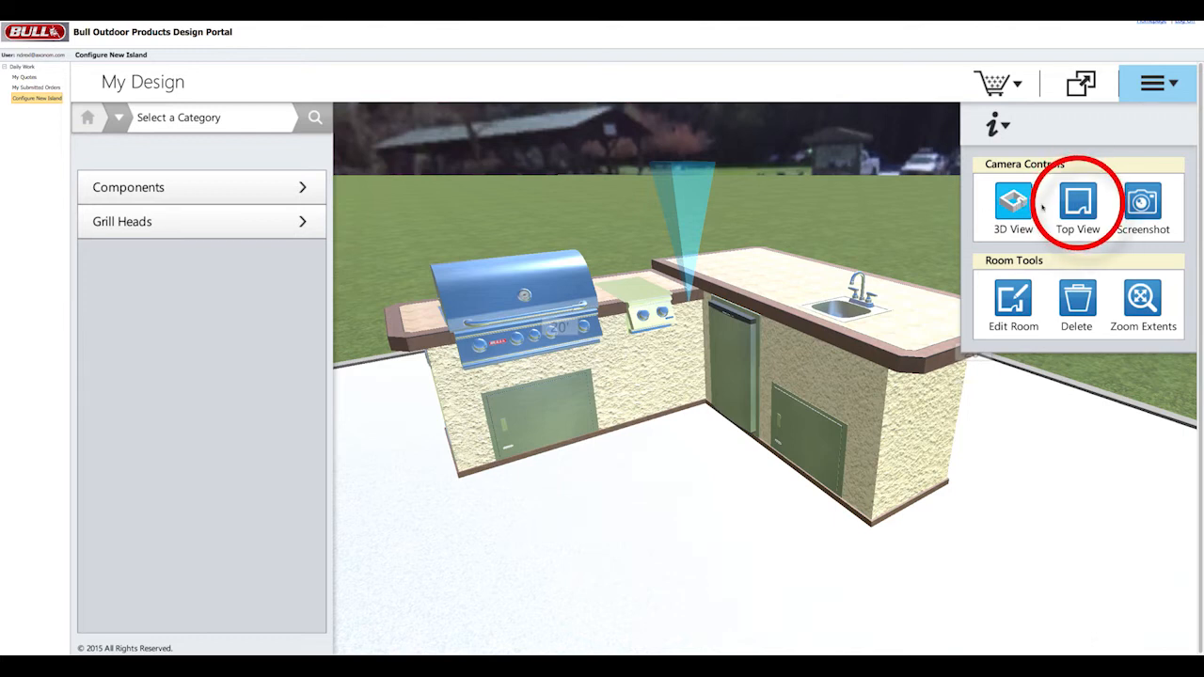
{"action": "left_click", "coordinate": [1014, 201]}
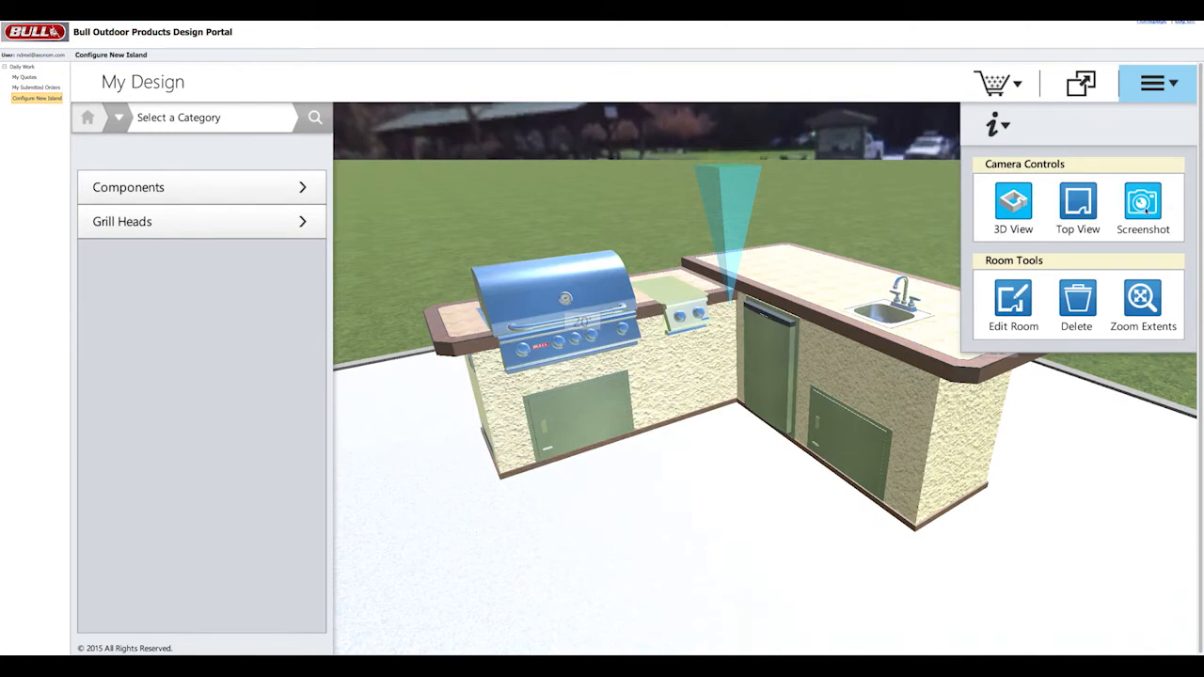
{"action": "left_click", "coordinate": [1145, 209]}
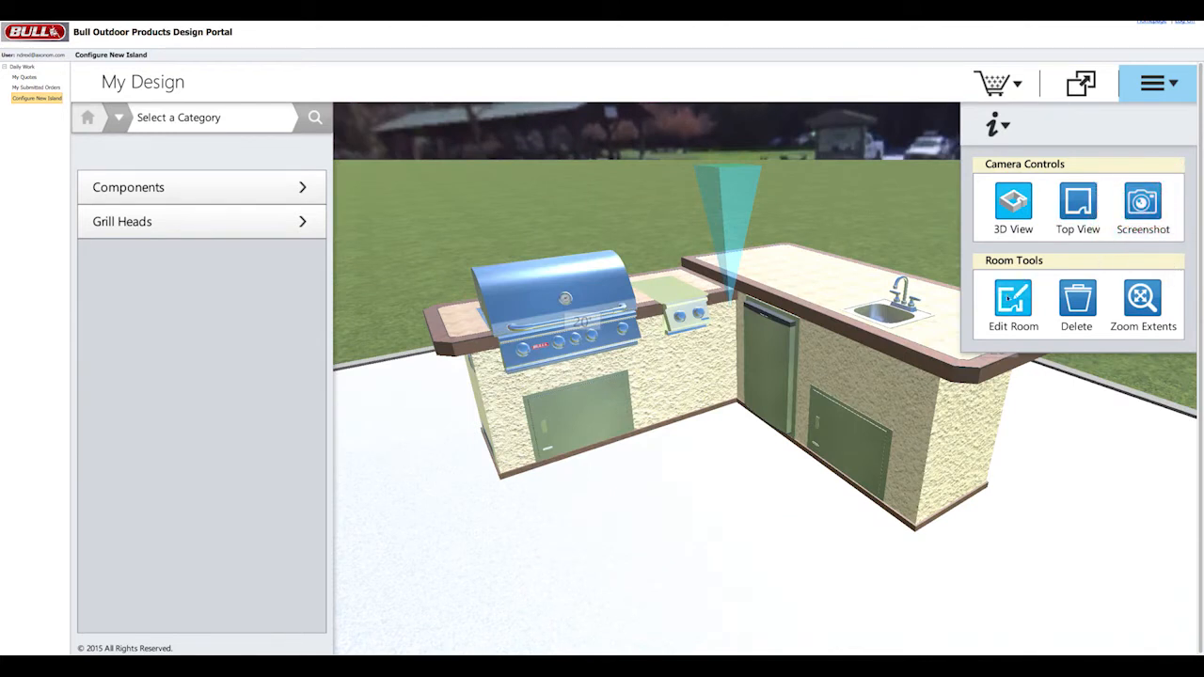
Step: Edit the room outline by its front corner, set the front edge's length to 25', and finish room editing
{"action": "left_click", "coordinate": [1009, 302]}
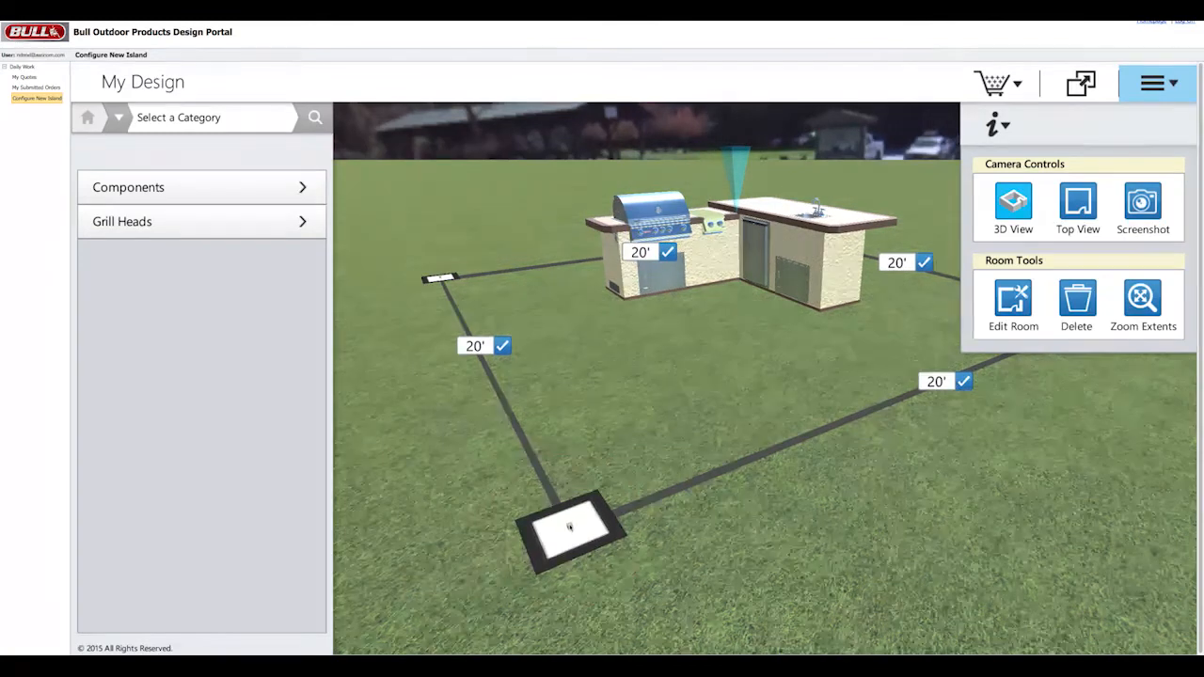
{"action": "left_click", "coordinate": [557, 532]}
{"action": "mouse_move", "coordinate": [636, 497]}
{"action": "left_mouse_down"}
{"action": "mouse_move", "coordinate": [633, 509]}
{"action": "mouse_move", "coordinate": [733, 491]}
{"action": "mouse_move", "coordinate": [670, 502]}
{"action": "mouse_move", "coordinate": [645, 541]}
{"action": "mouse_move", "coordinate": [608, 481]}
{"action": "mouse_move", "coordinate": [634, 504]}
{"action": "mouse_move", "coordinate": [569, 528]}
{"action": "left_mouse_up"}
{"action": "left_click", "coordinate": [936, 380]}
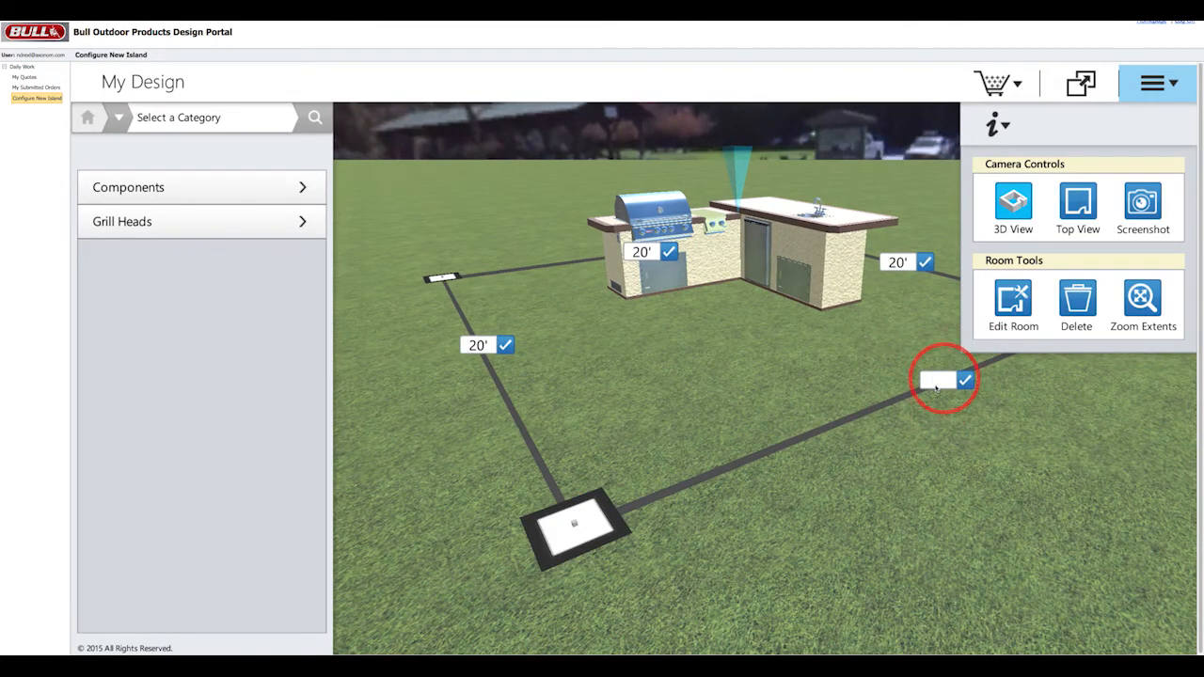
{"action": "left_click", "coordinate": [966, 381]}
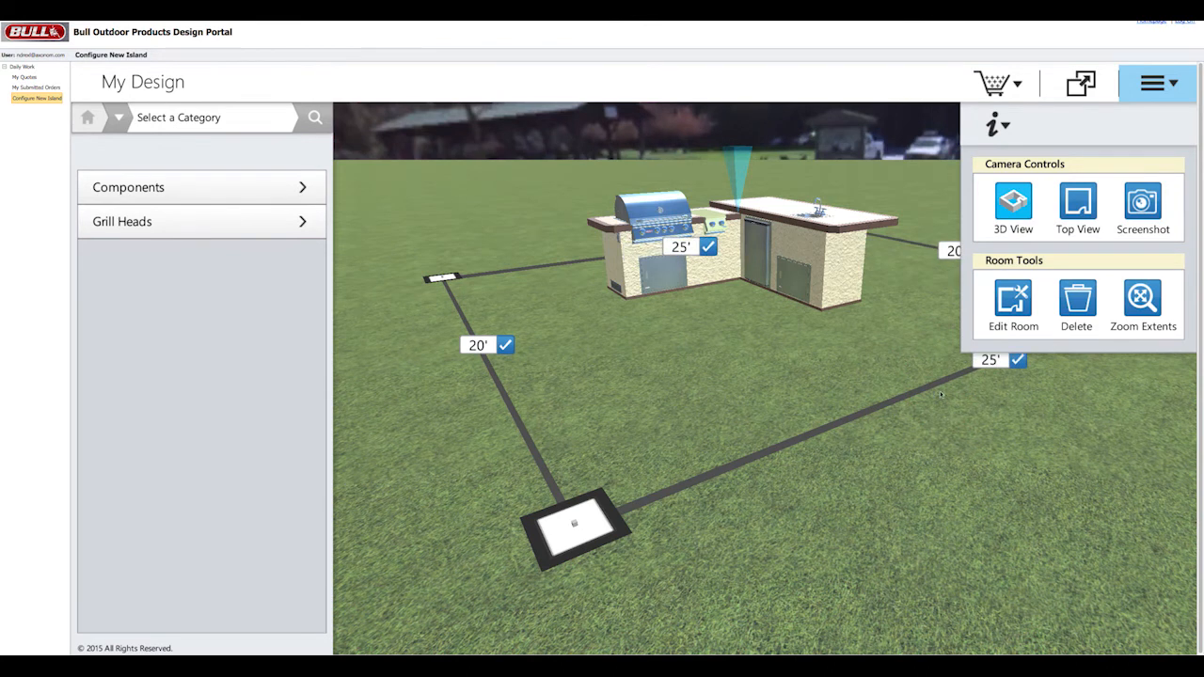
{"action": "left_click", "coordinate": [1015, 315]}
Step: Delete the double side burner beside the grill and the access door below the sink
{"action": "scroll", "coordinate": [723, 346], "scroll_direction": "up", "scroll_amount": 8}
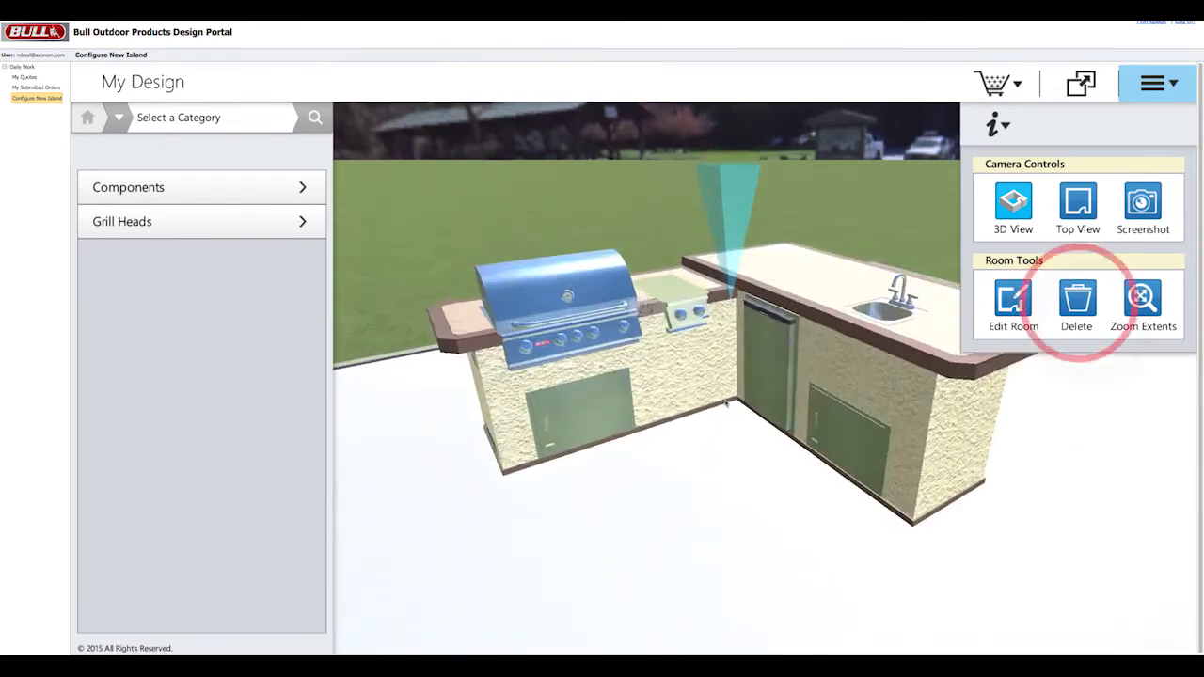
{"action": "left_click", "coordinate": [1079, 303]}
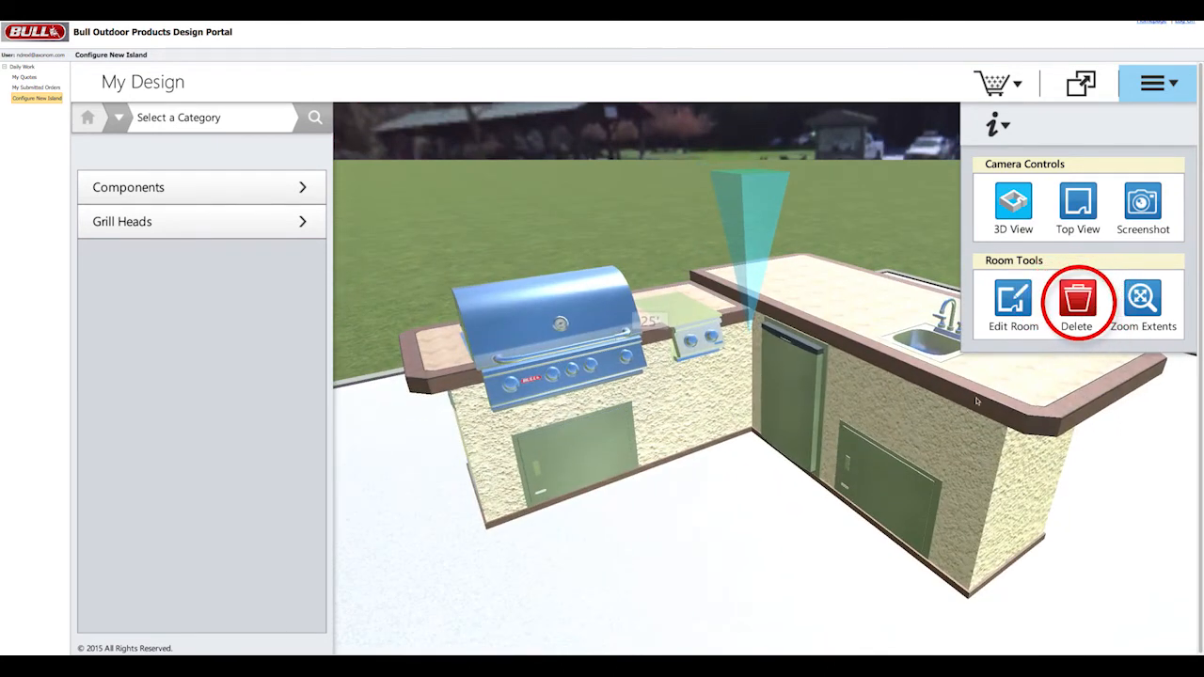
{"action": "left_click", "coordinate": [701, 340]}
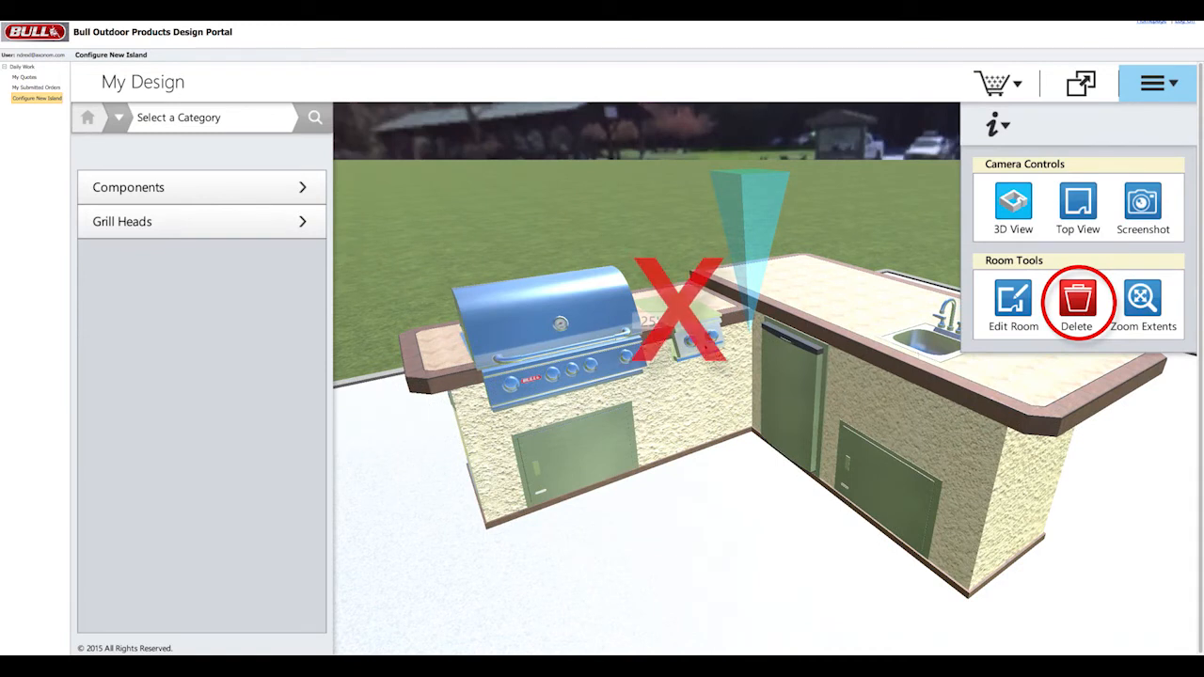
{"action": "left_click", "coordinate": [867, 473]}
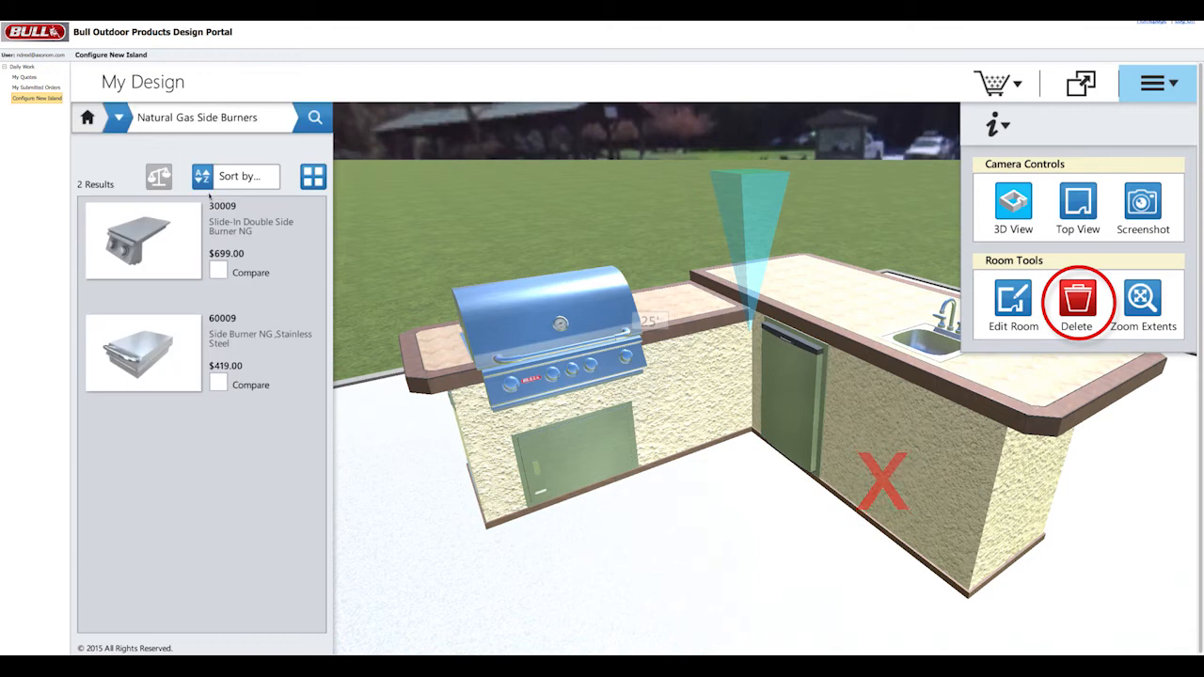
Step: Place the Side Burner NG, Stainless Steel (60009) beside the grill, and replace it with the Slide-In Double Side Burner NG (30009)
{"action": "left_click_drag", "start_coordinate": [143, 353], "coordinate": [671, 412]}
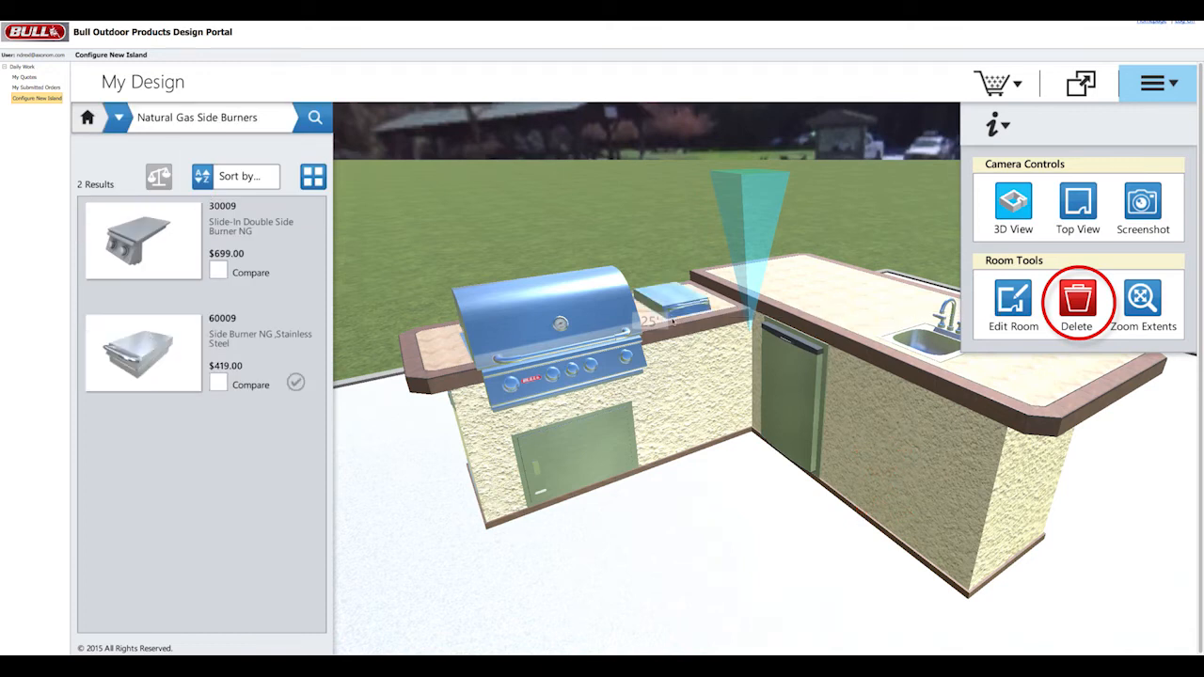
{"action": "left_click", "coordinate": [117, 234]}
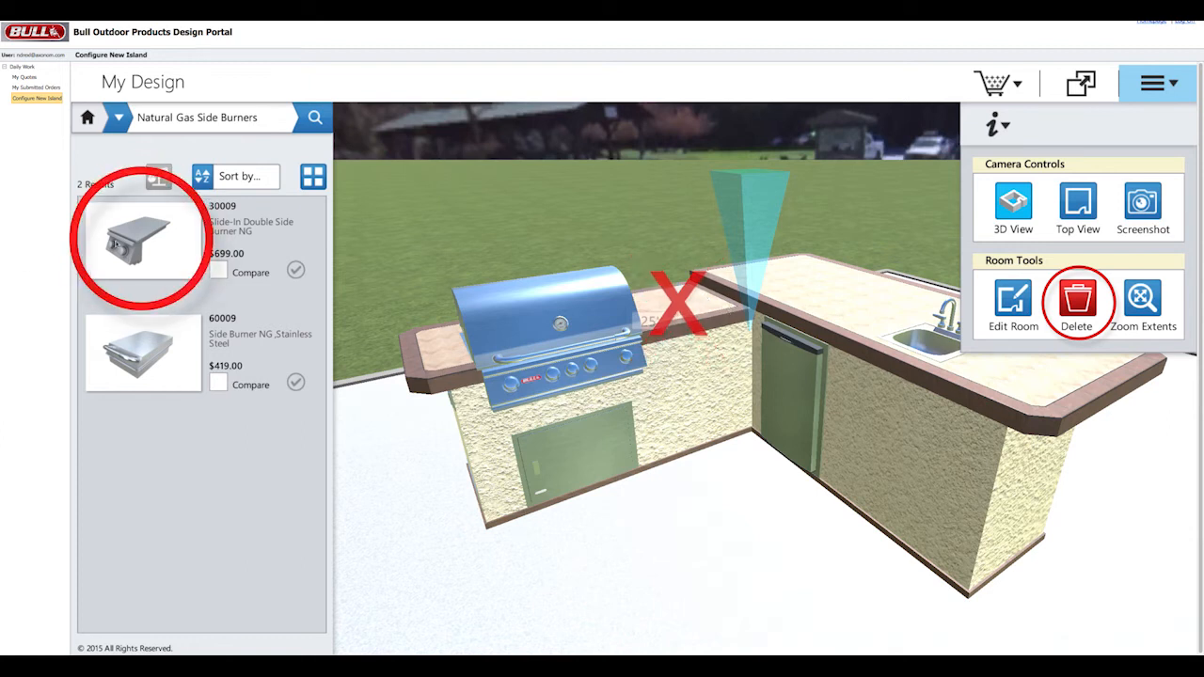
{"action": "left_click", "coordinate": [128, 239]}
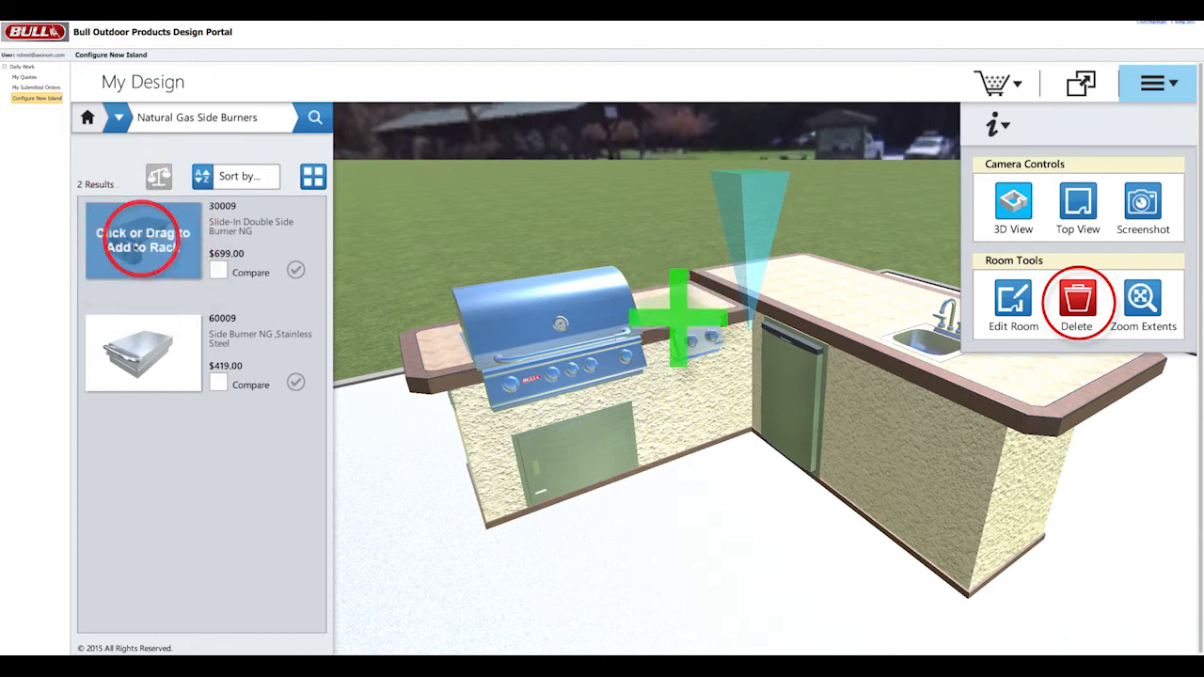
{"action": "left_click", "coordinate": [1084, 299]}
Step: Pan away from the island, bring the whole room back with Zoom Extents and orbit to a higher viewing angle
{"action": "left_click_drag", "start_coordinate": [809, 491], "coordinate": [1059, 361]}
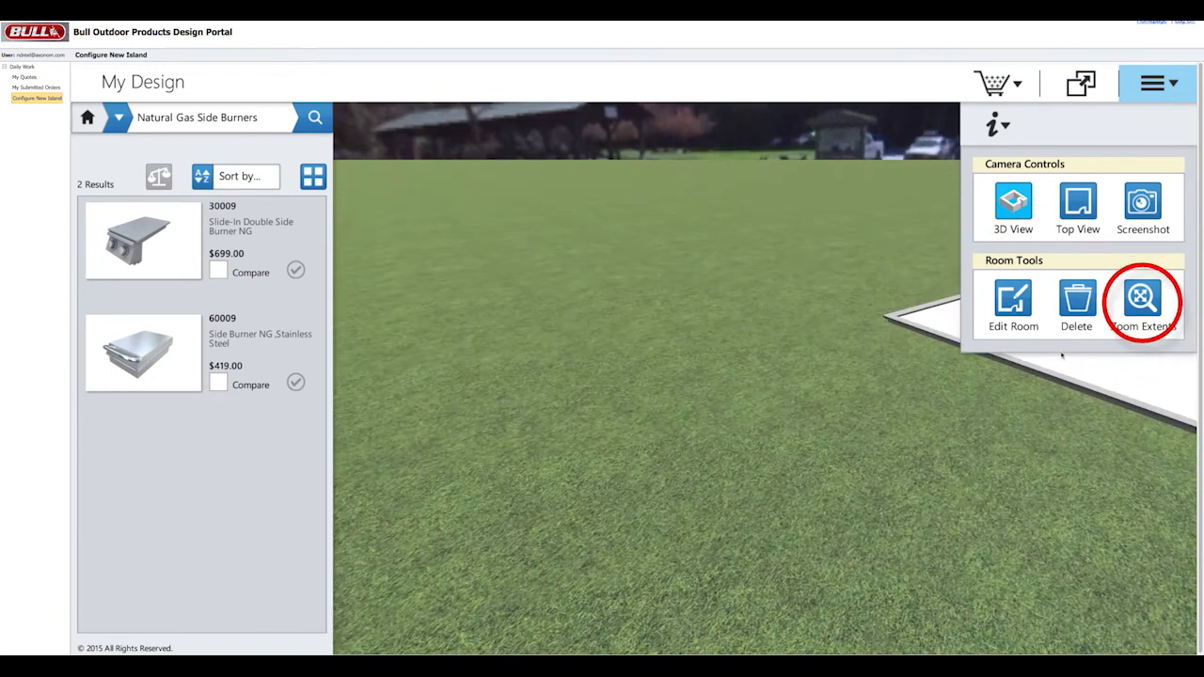
{"action": "left_click", "coordinate": [1125, 310]}
{"action": "left_click_drag", "start_coordinate": [619, 465], "coordinate": [935, 331]}
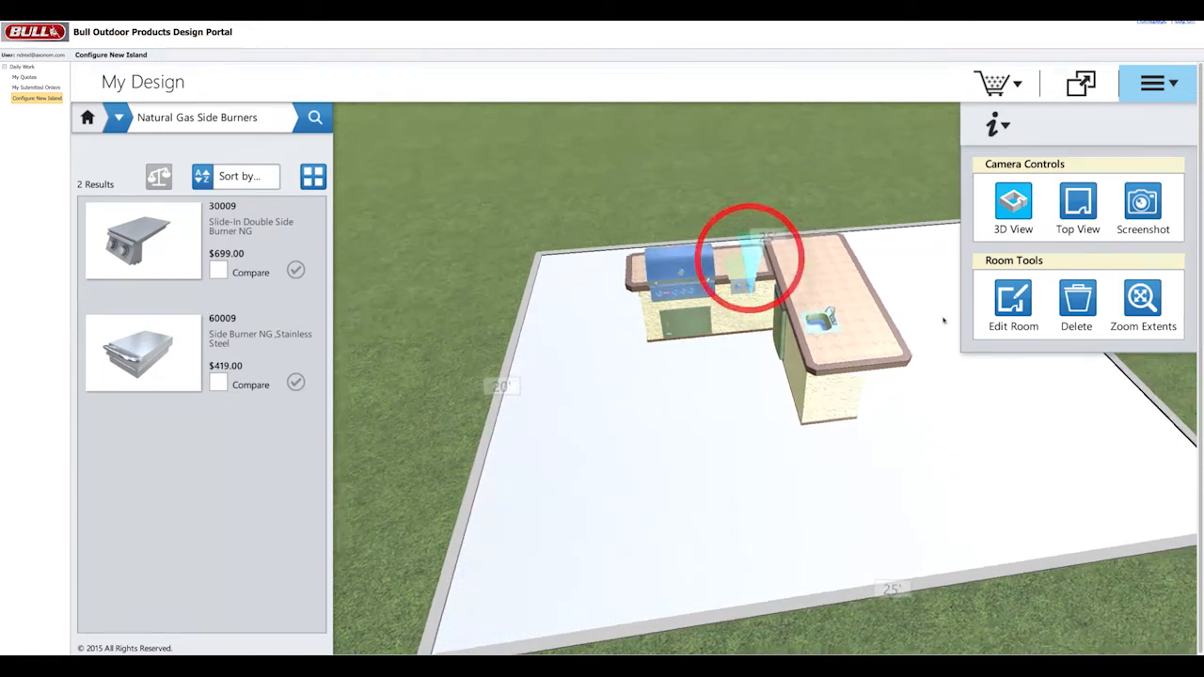
Step: Swap the island from its options to the Gourmet Q - Rock - Reversal variant, and swap it again to the stucco variant
{"action": "left_click", "coordinate": [758, 273]}
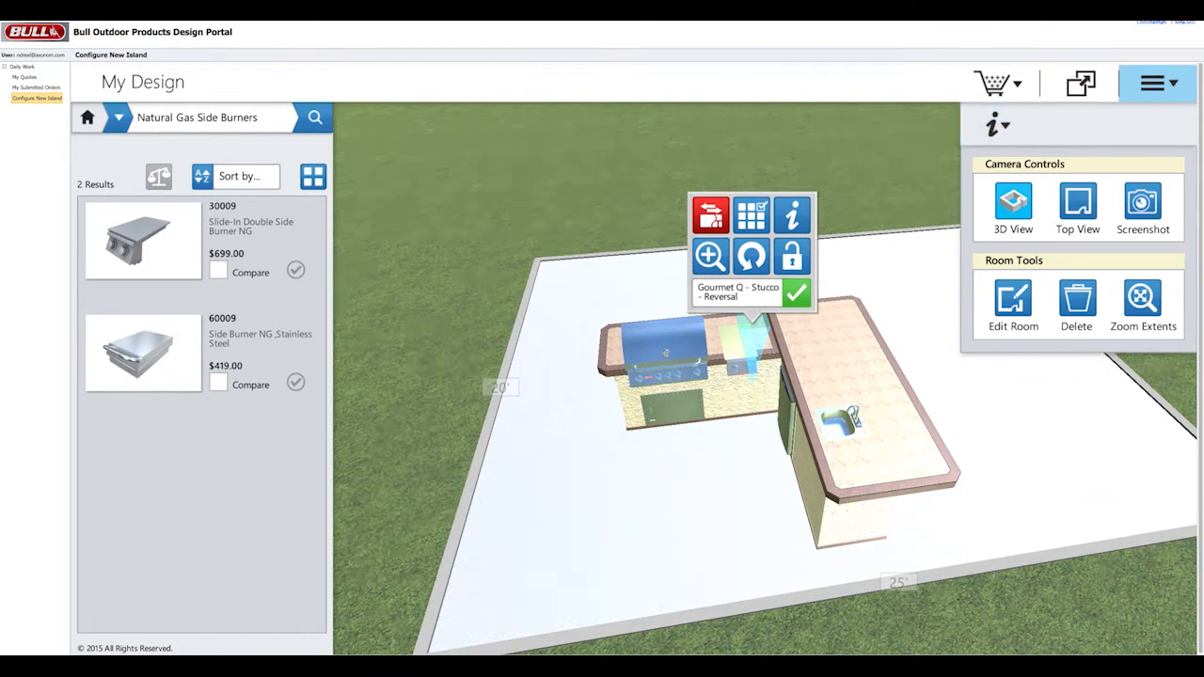
{"action": "left_click", "coordinate": [1149, 91]}
{"action": "left_click_drag", "start_coordinate": [758, 345], "coordinate": [759, 328]}
{"action": "left_click", "coordinate": [716, 191]}
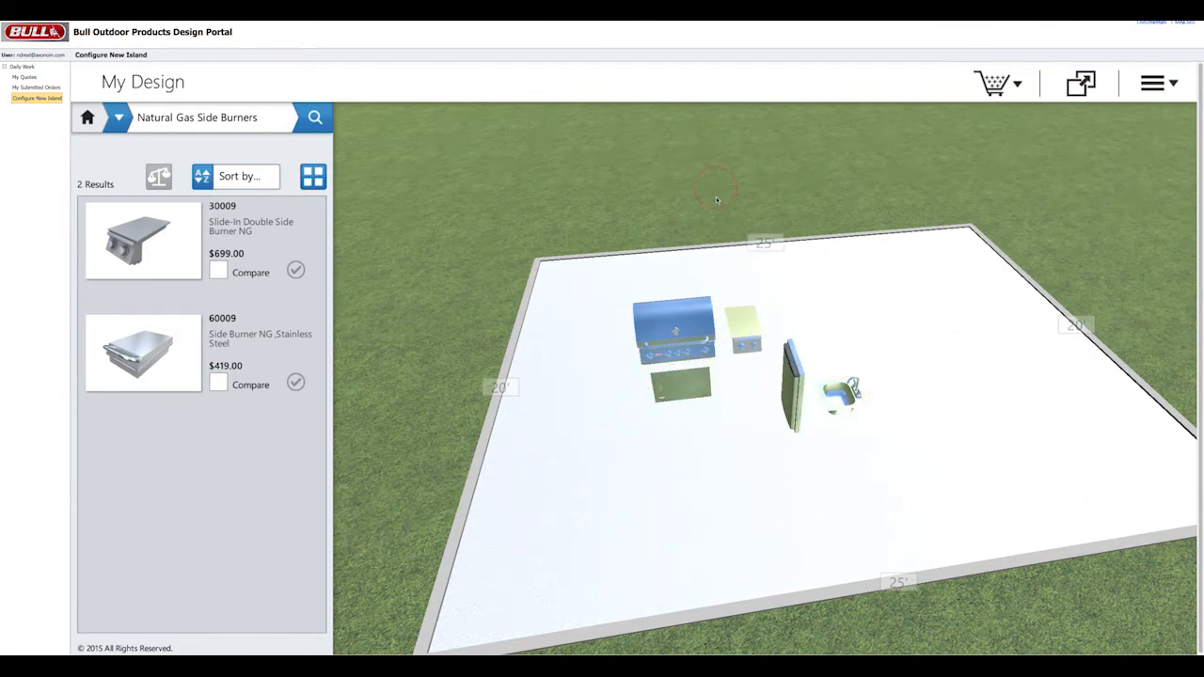
{"action": "left_click", "coordinate": [740, 308]}
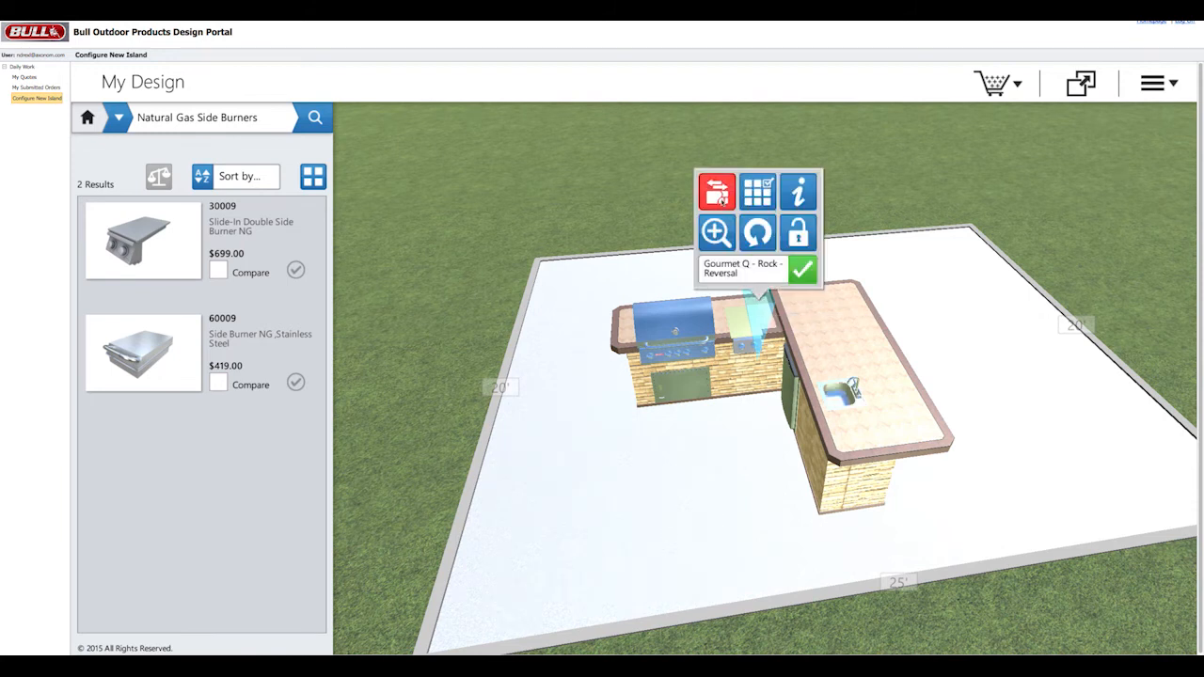
{"action": "left_click", "coordinate": [717, 192]}
{"action": "left_click", "coordinate": [758, 324]}
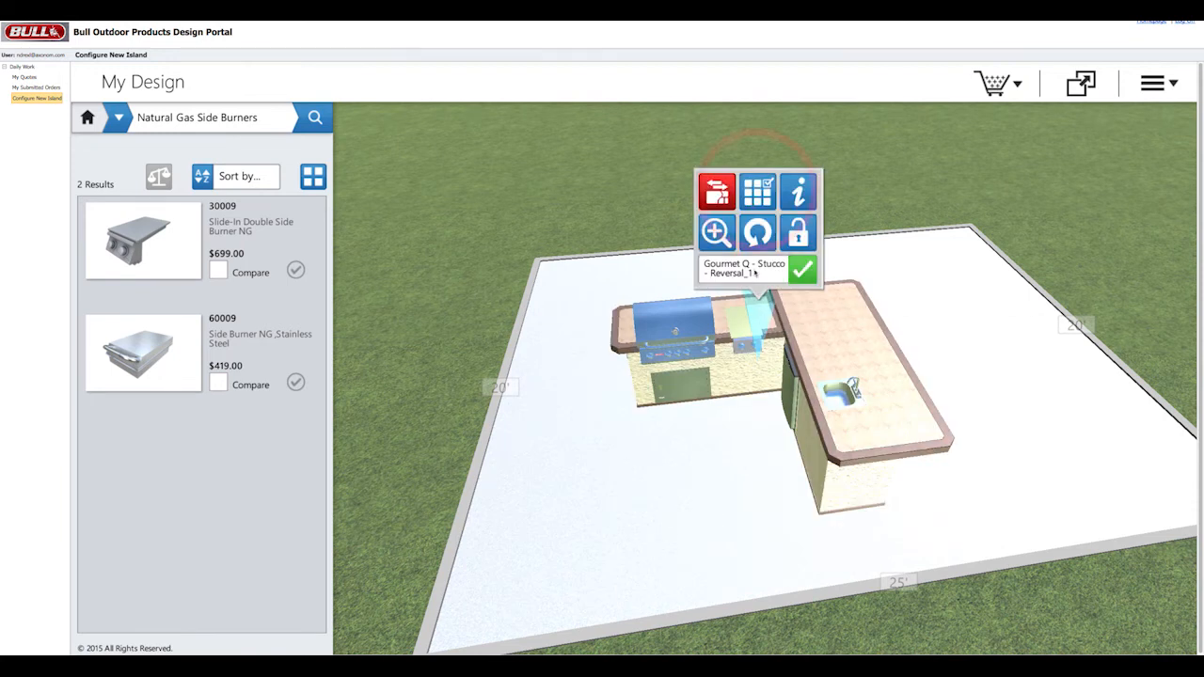
Step: Try Bombay finishes on the island, giving the inner top dark grey, switching it to dark red-brown, and making the outer top dark grey
{"action": "left_click", "coordinate": [759, 192]}
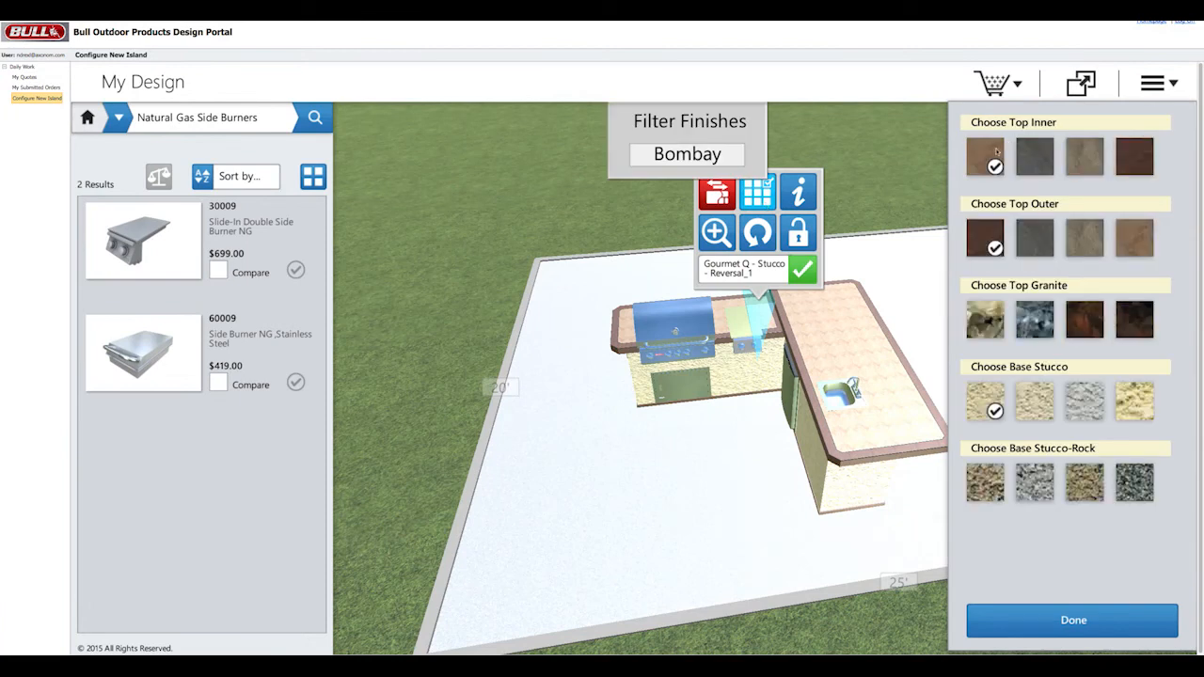
{"action": "left_click", "coordinate": [1033, 156]}
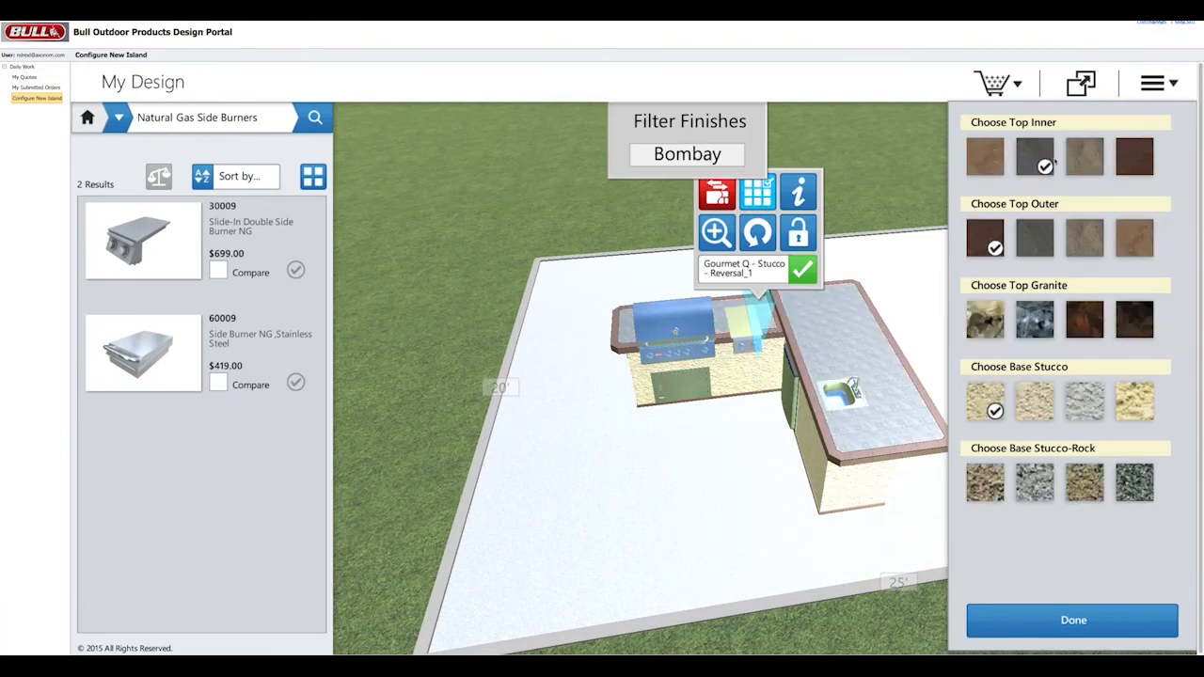
{"action": "left_click", "coordinate": [1120, 157]}
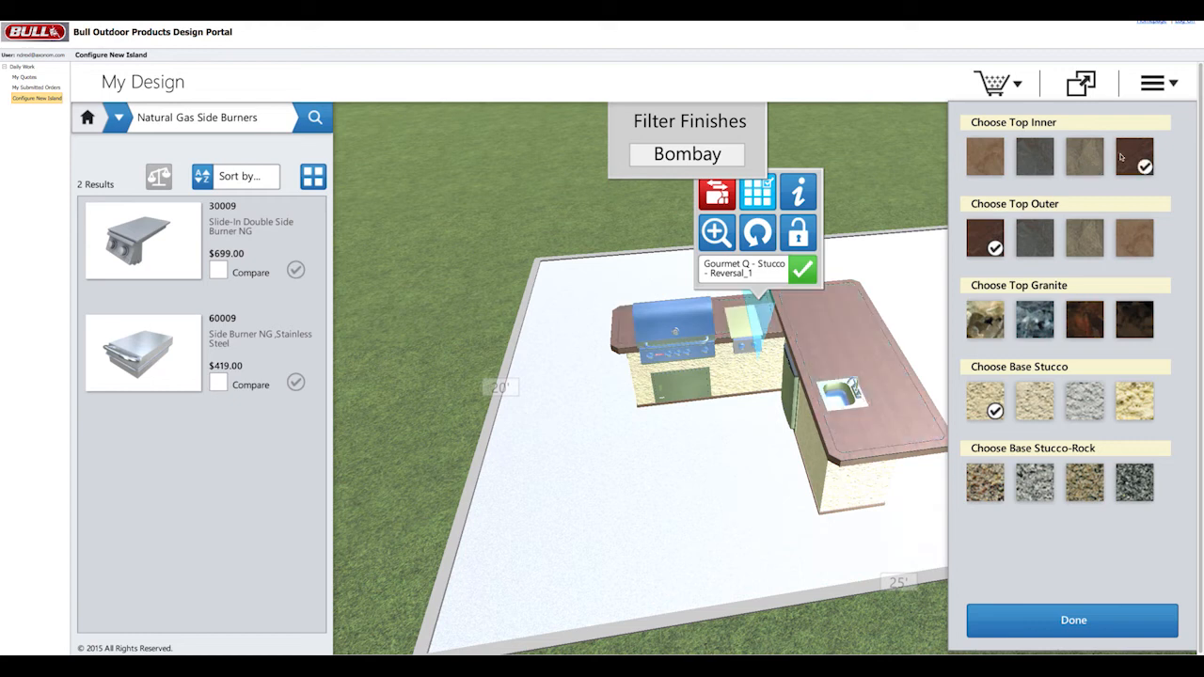
{"action": "left_click", "coordinate": [1035, 243]}
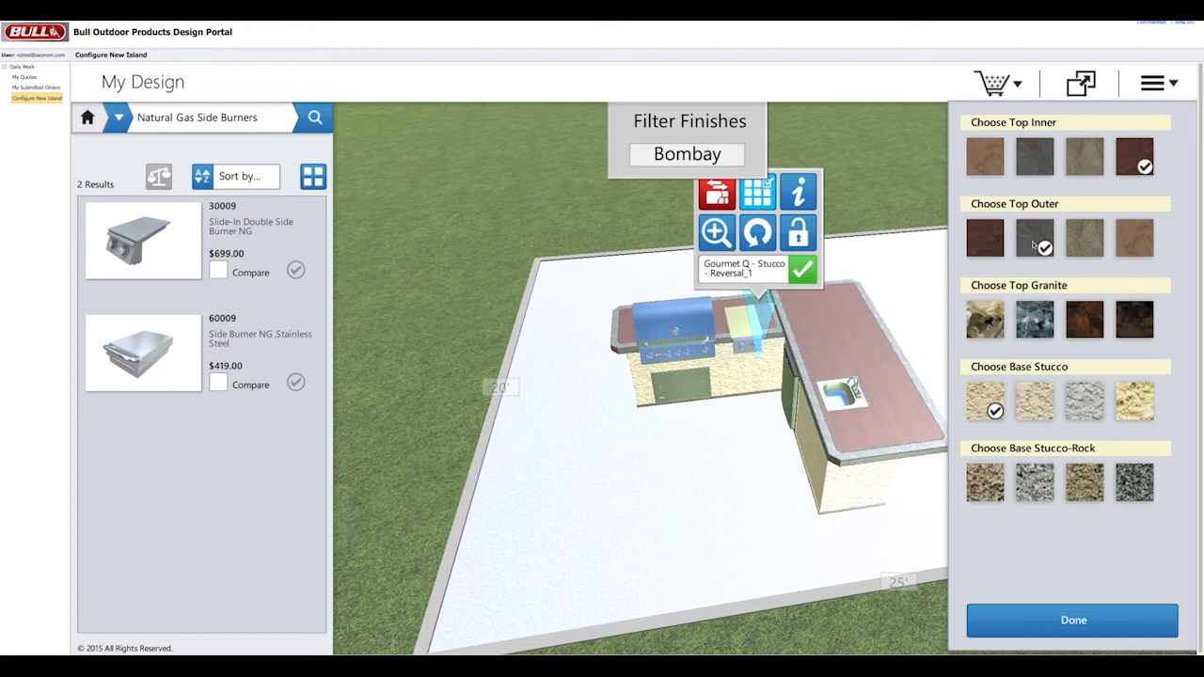
Step: Filter the finishes to Pergamo and give the island a dark grey inner top and a beige outer top
{"action": "left_click", "coordinate": [692, 156]}
{"action": "left_click", "coordinate": [684, 201]}
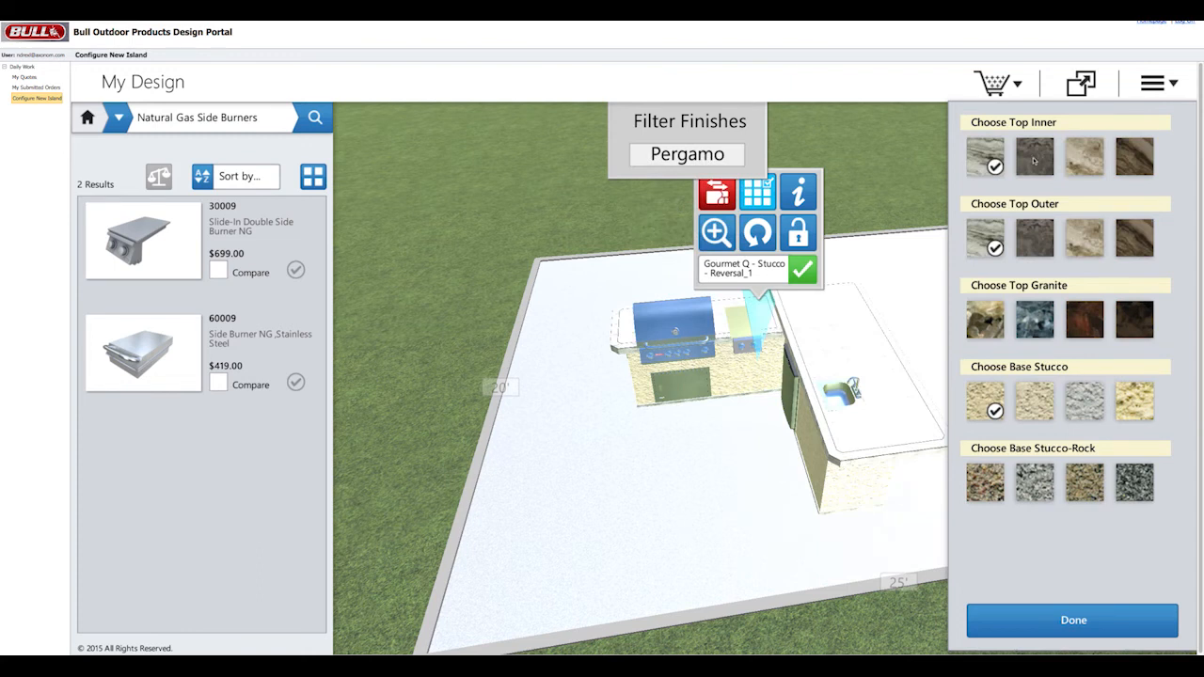
{"action": "left_click", "coordinate": [1035, 158]}
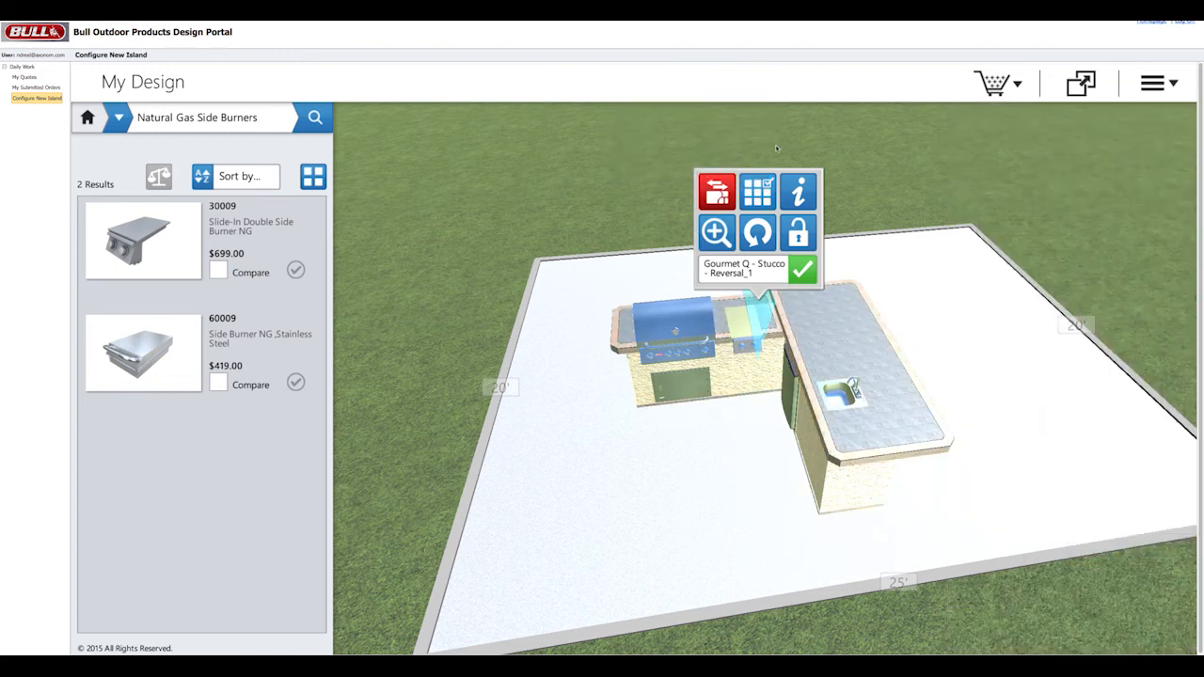
Step: View the island's product details and technical information, and zoom to the island
{"action": "left_click", "coordinate": [800, 192]}
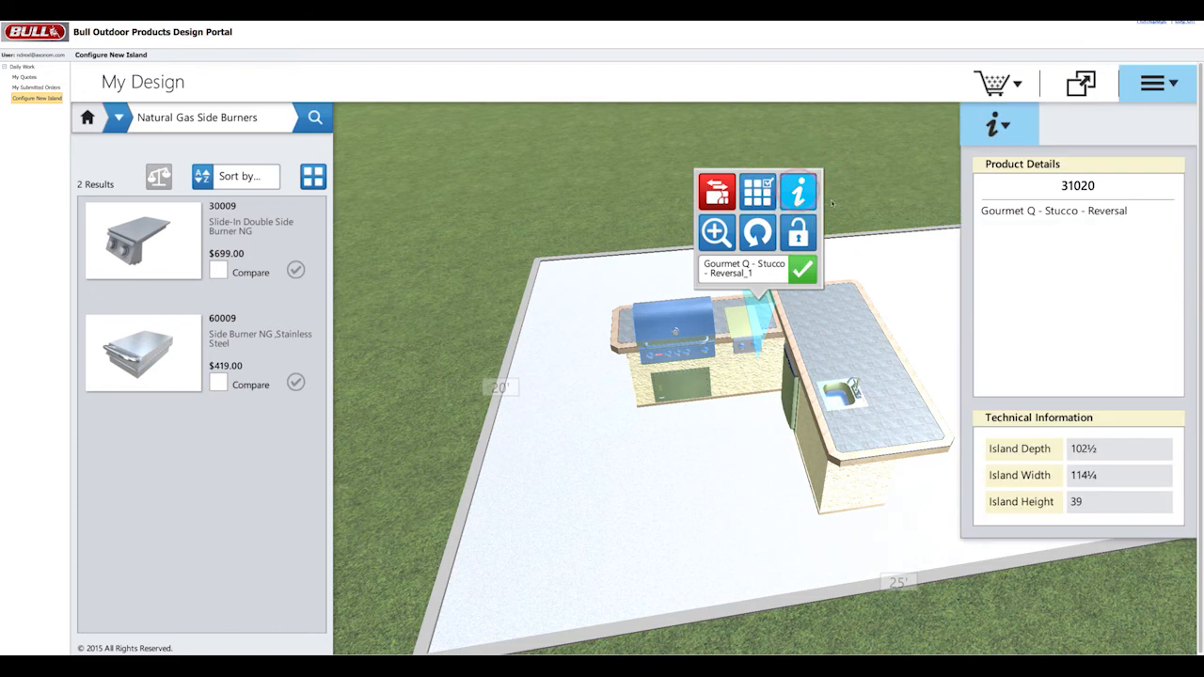
{"action": "left_click", "coordinate": [716, 231]}
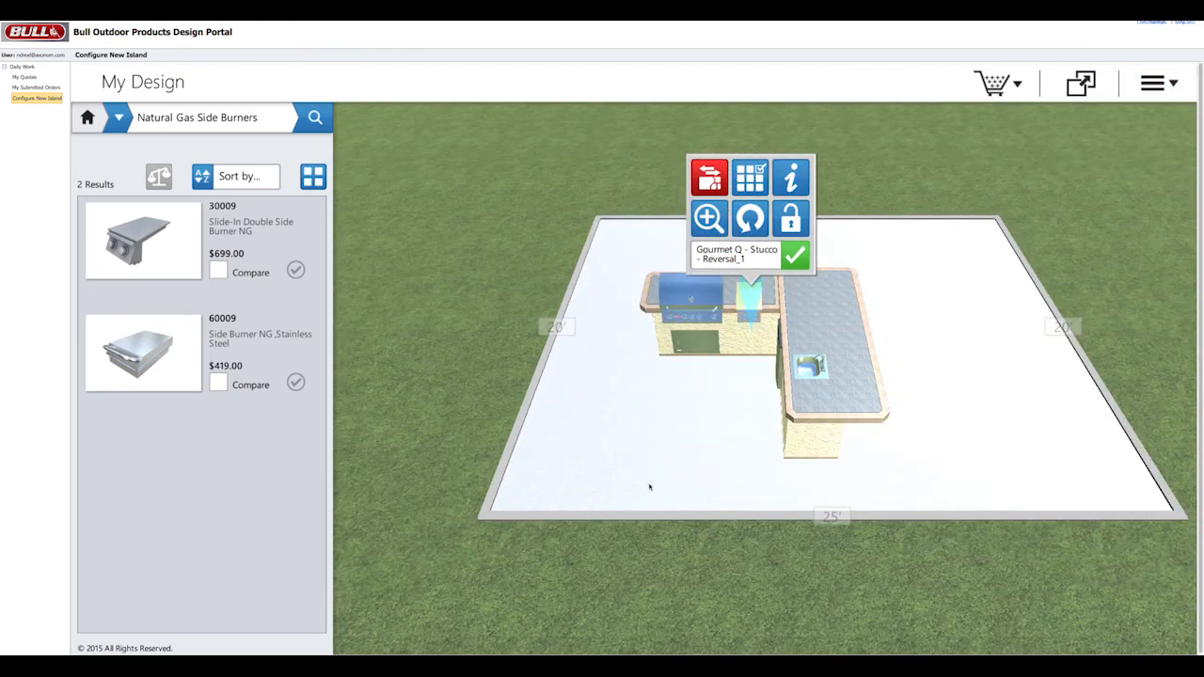
Step: Rotate the island in place until it faces its original direction again, and lock it
{"action": "left_click", "coordinate": [749, 214]}
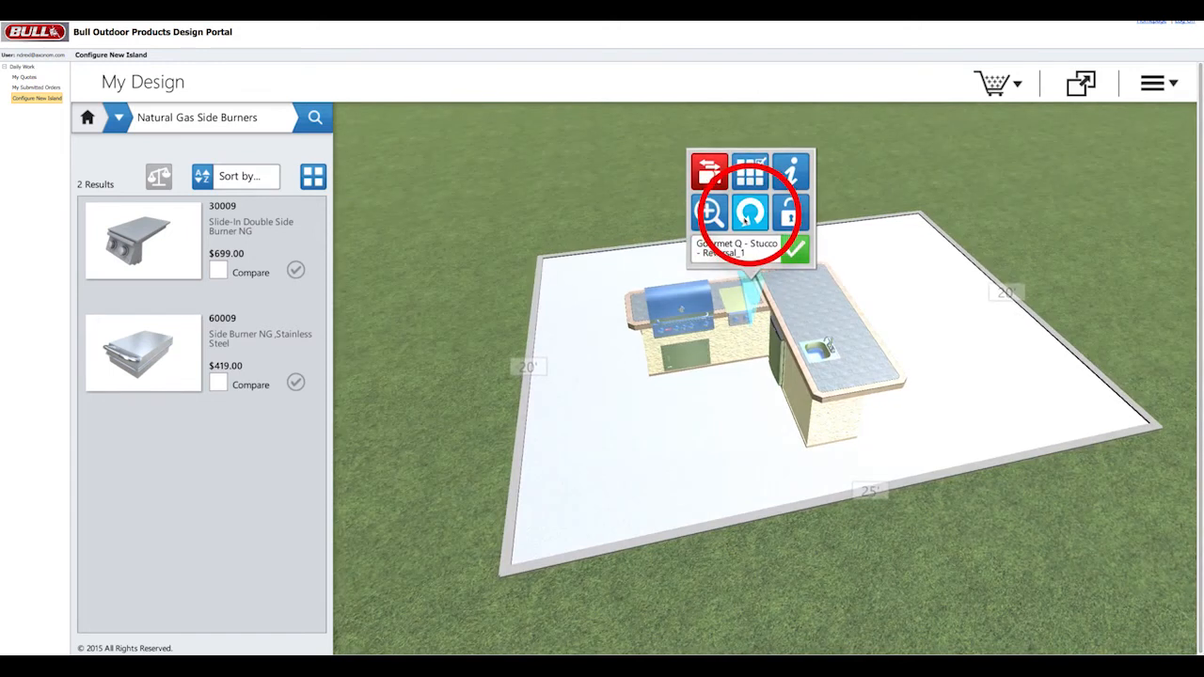
{"action": "left_click", "coordinate": [750, 217]}
{"action": "left_click", "coordinate": [755, 216]}
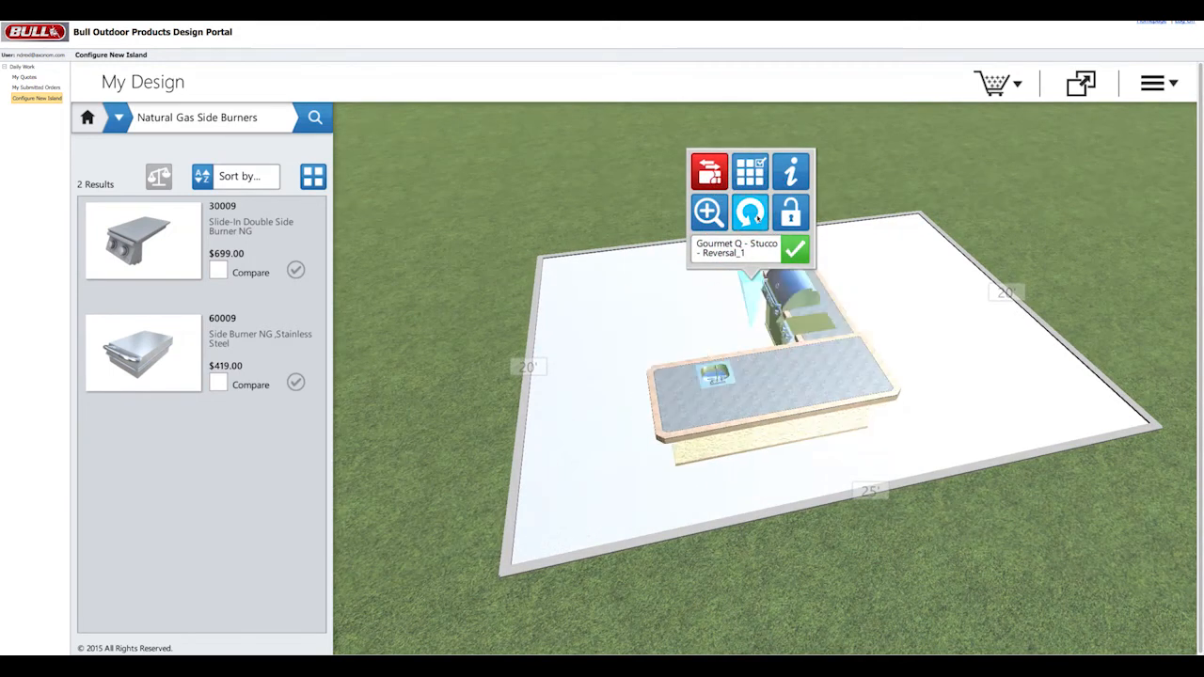
{"action": "left_click", "coordinate": [790, 213]}
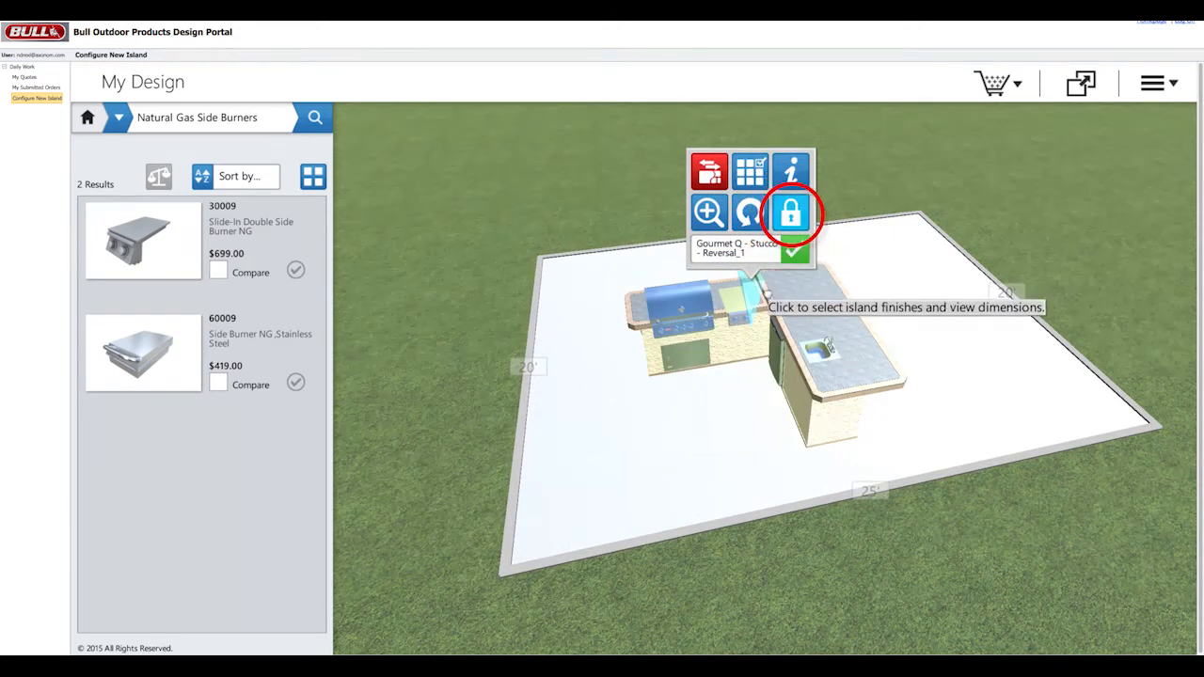